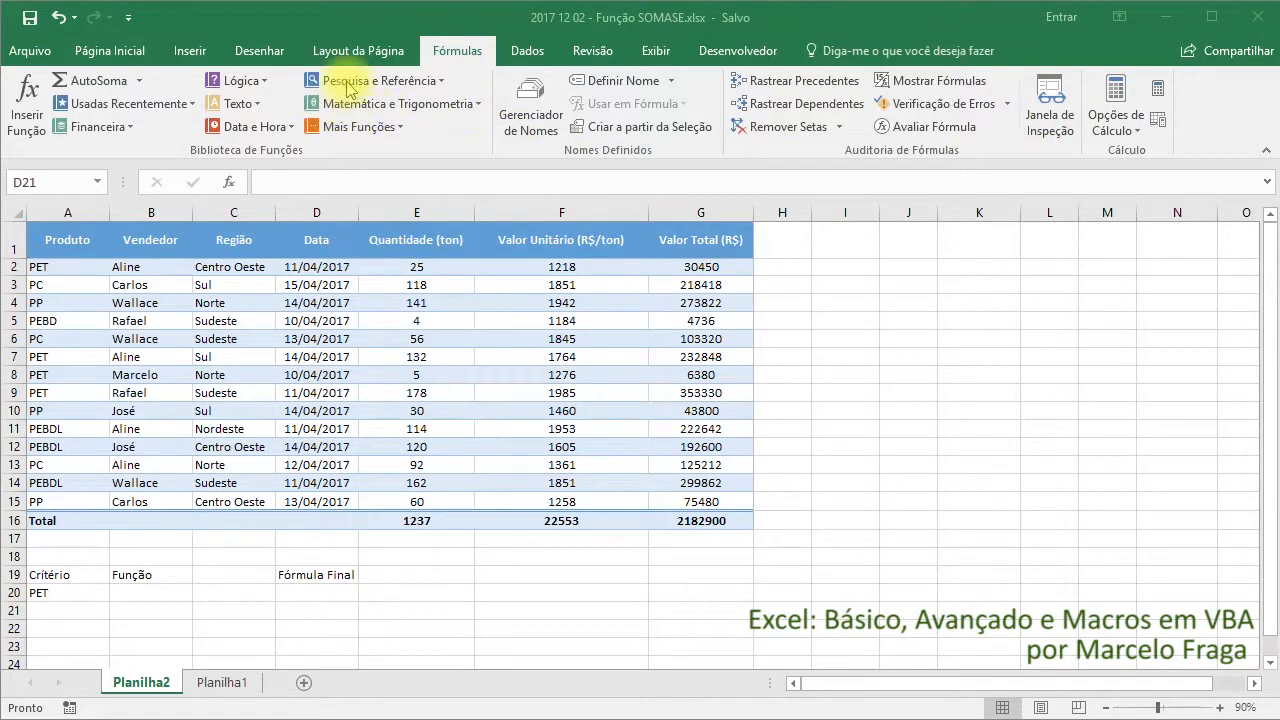
# Open the arguments of the SOMASE math function in cell D21, examine the descriptions of Intervalo, Critérios and Intervalo_soma, and cancel the function
pyautogui.click(471, 106)
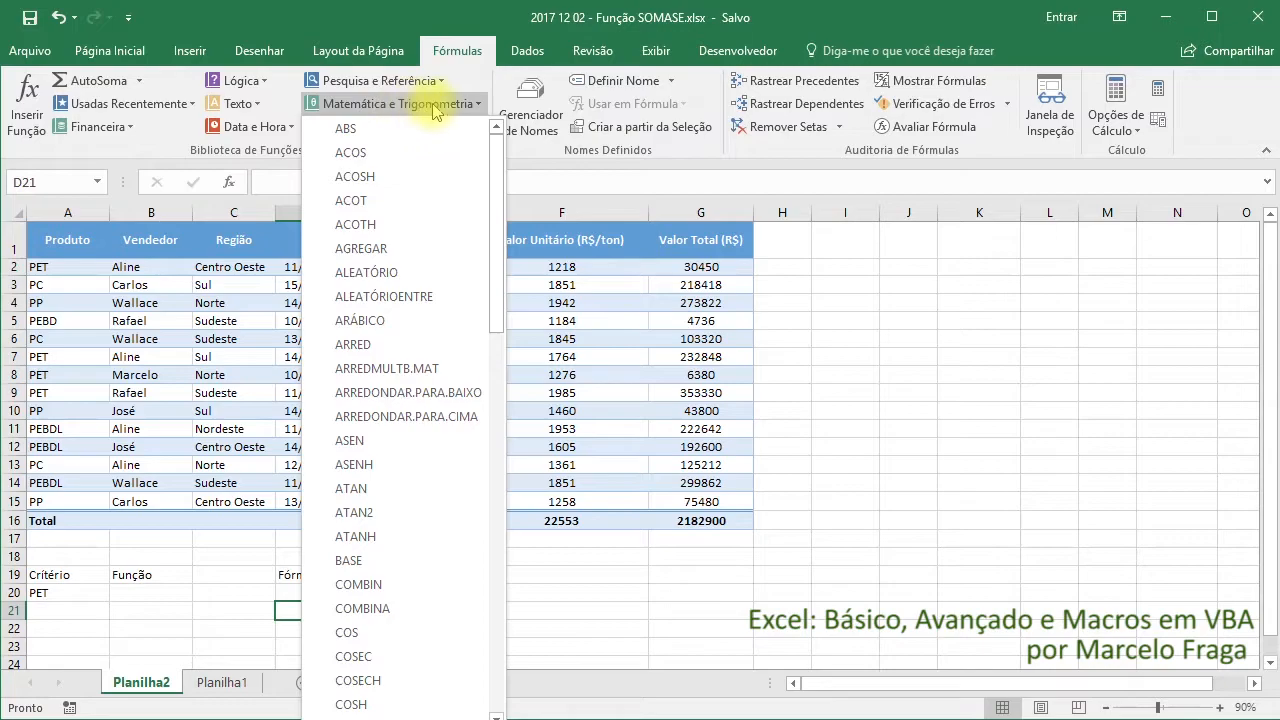
pyautogui.moveTo(497, 138); pyautogui.dragTo(507, 575)
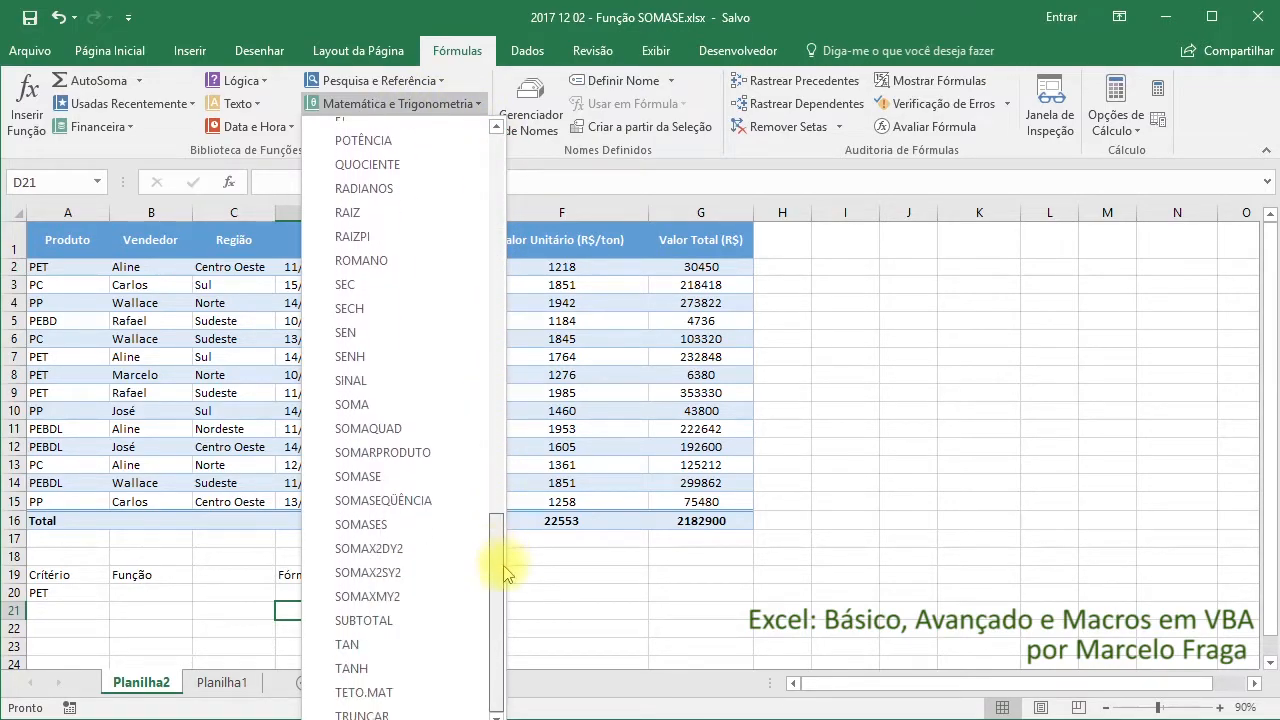
pyautogui.click(399, 477)
pyautogui.moveTo(395, 538); pyautogui.dragTo(630, 278)
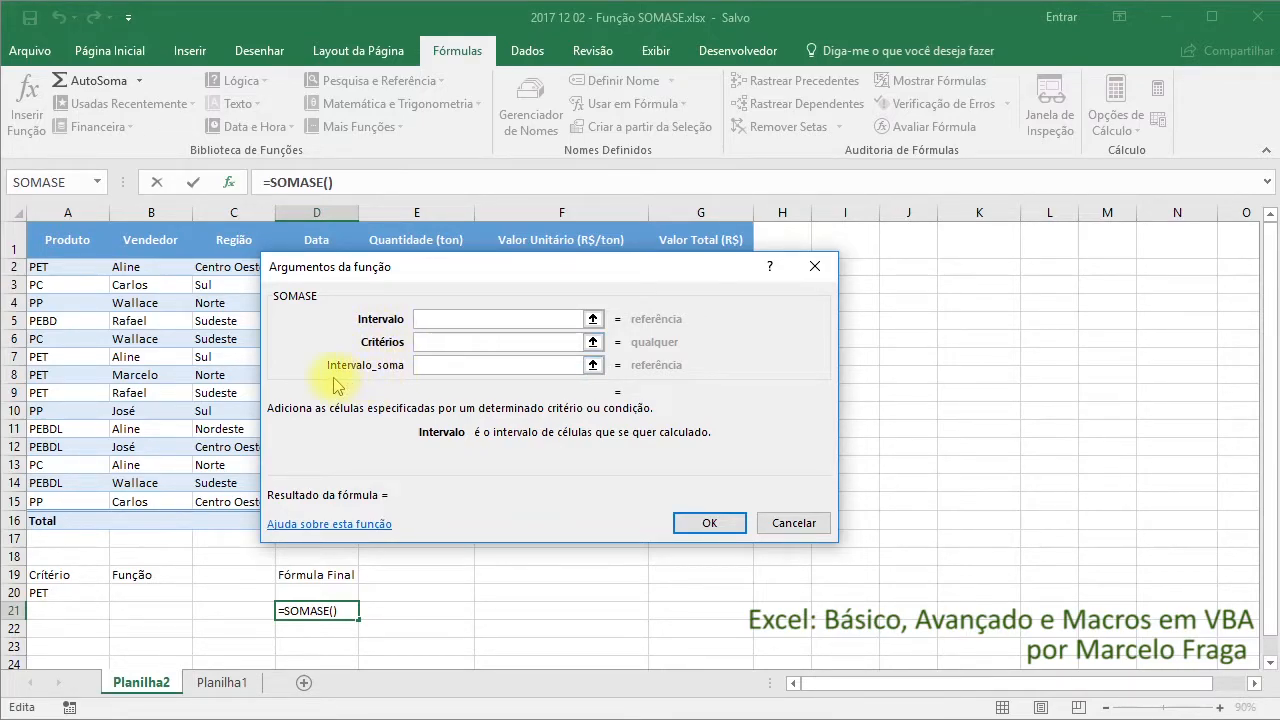
pyautogui.click(418, 366)
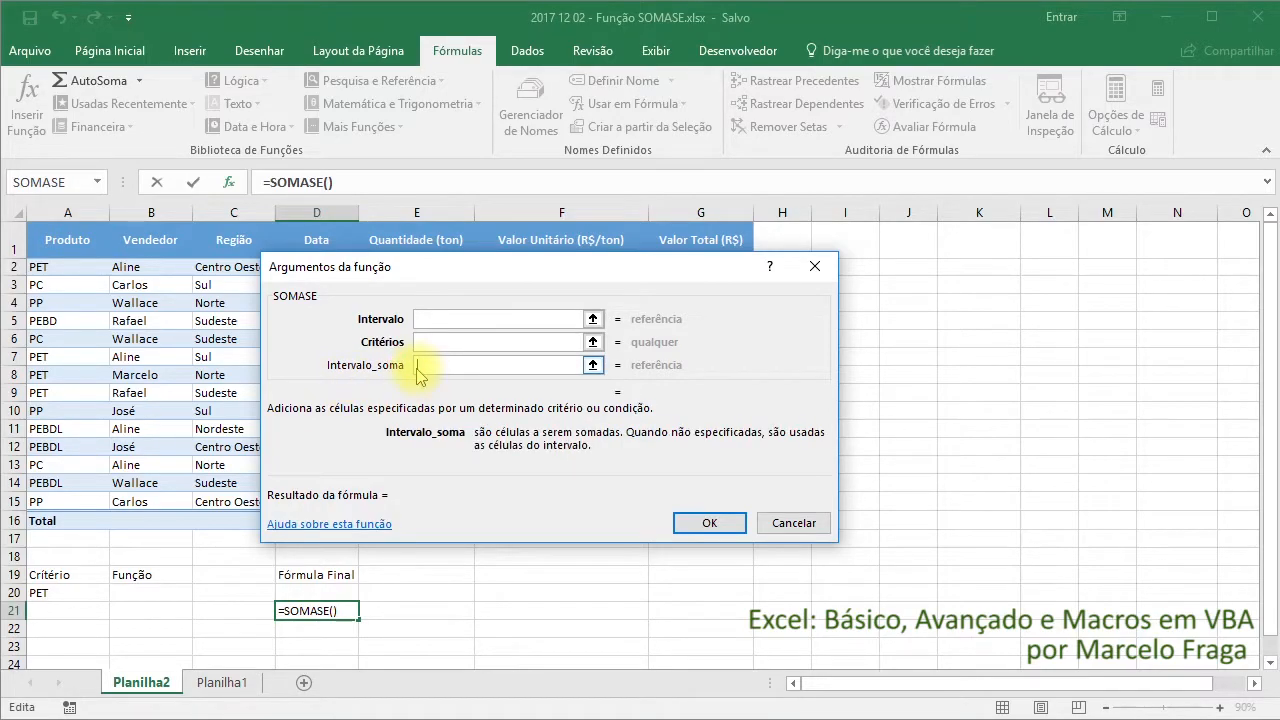
pyautogui.click(422, 320)
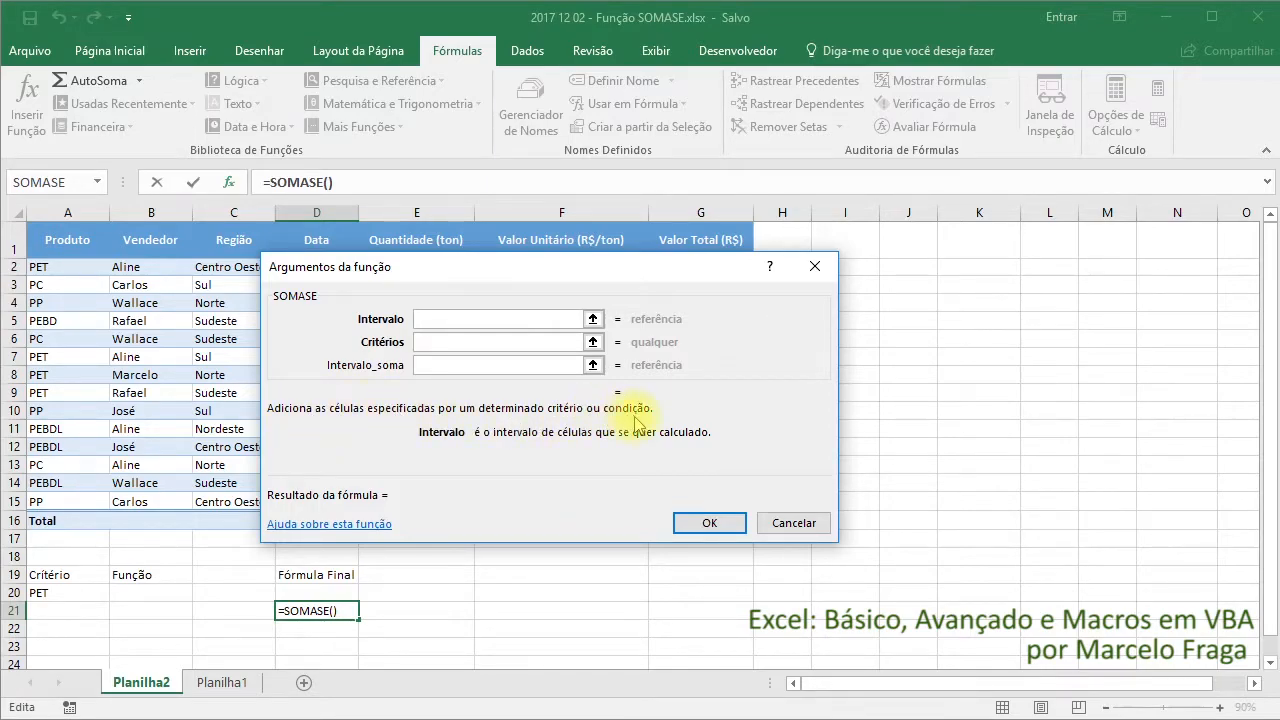
pyautogui.click(430, 344)
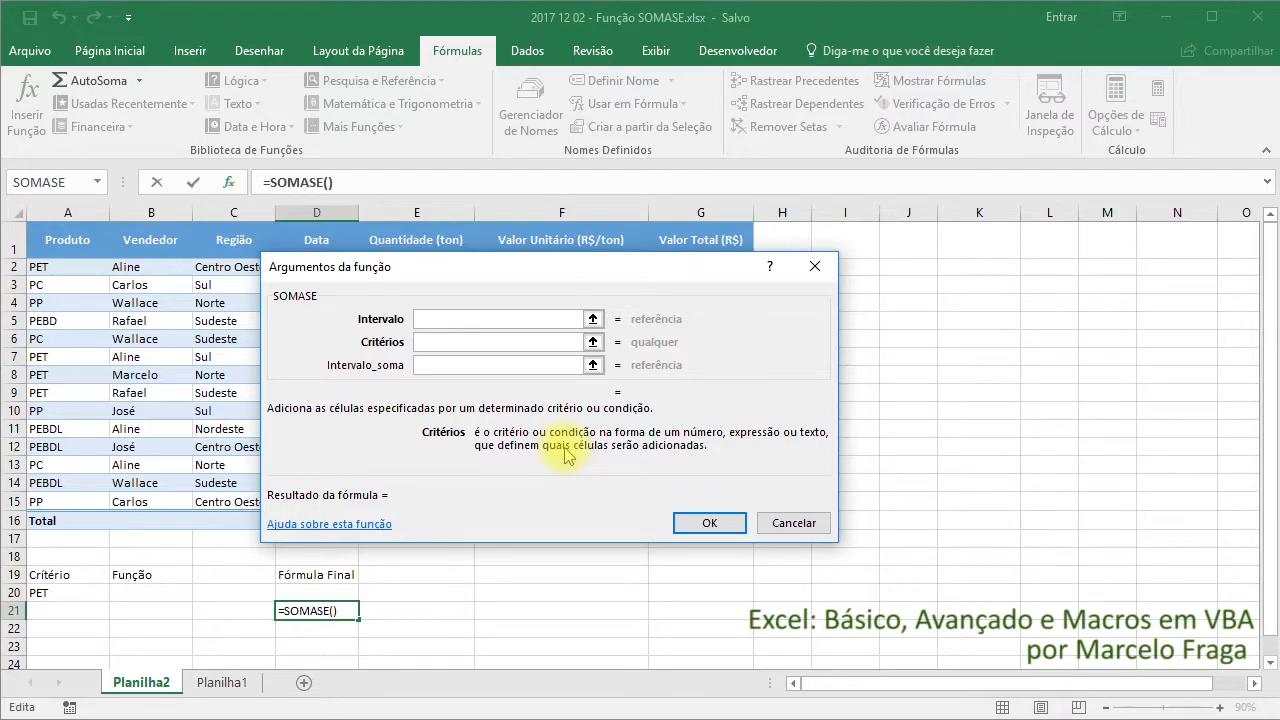
pyautogui.click(476, 364)
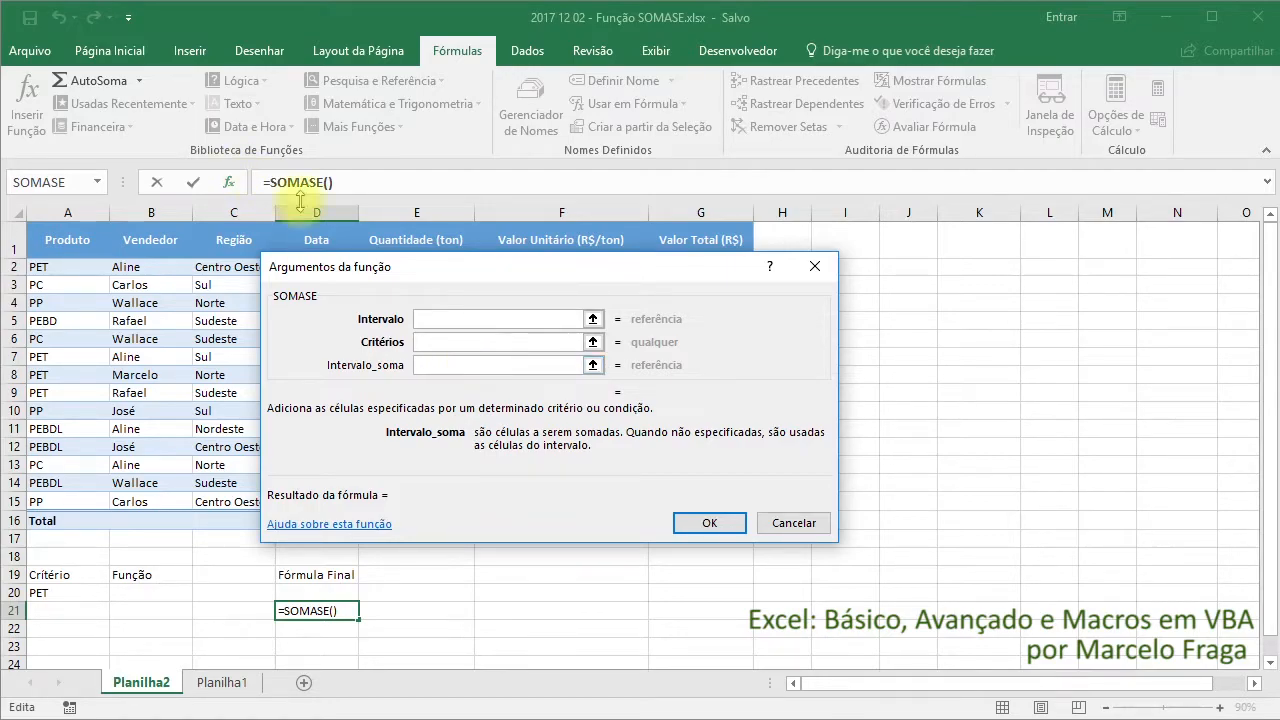
pyautogui.click(816, 268)
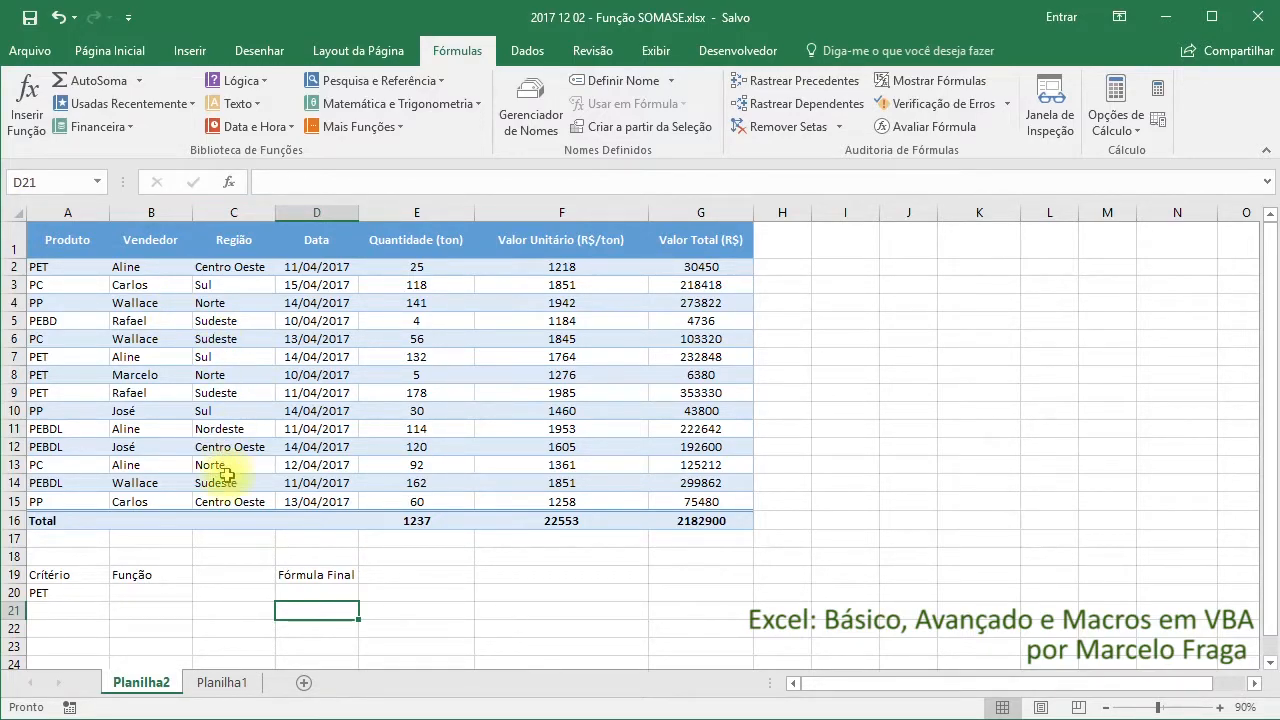
# Start a SOMASE function in cell B20 with its arguments form and set Intervalo to the product cells A2:A15
pyautogui.click(172, 594)
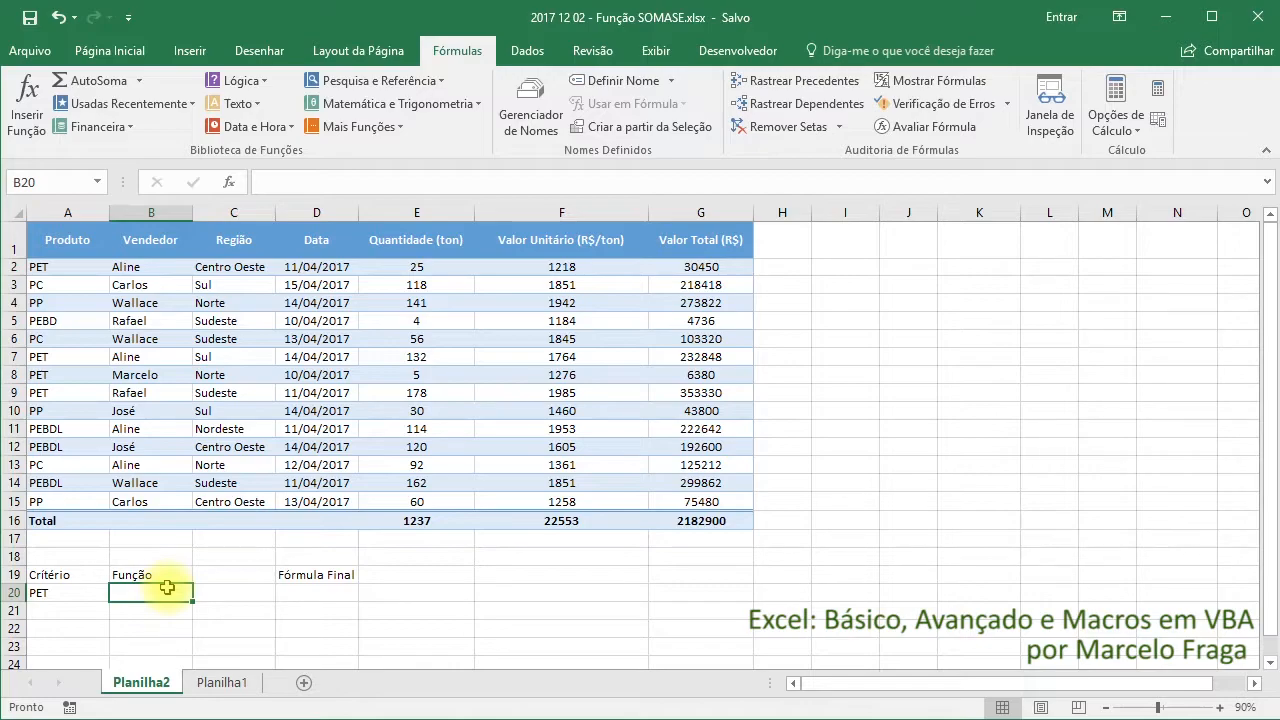
pyautogui.write('=soma')
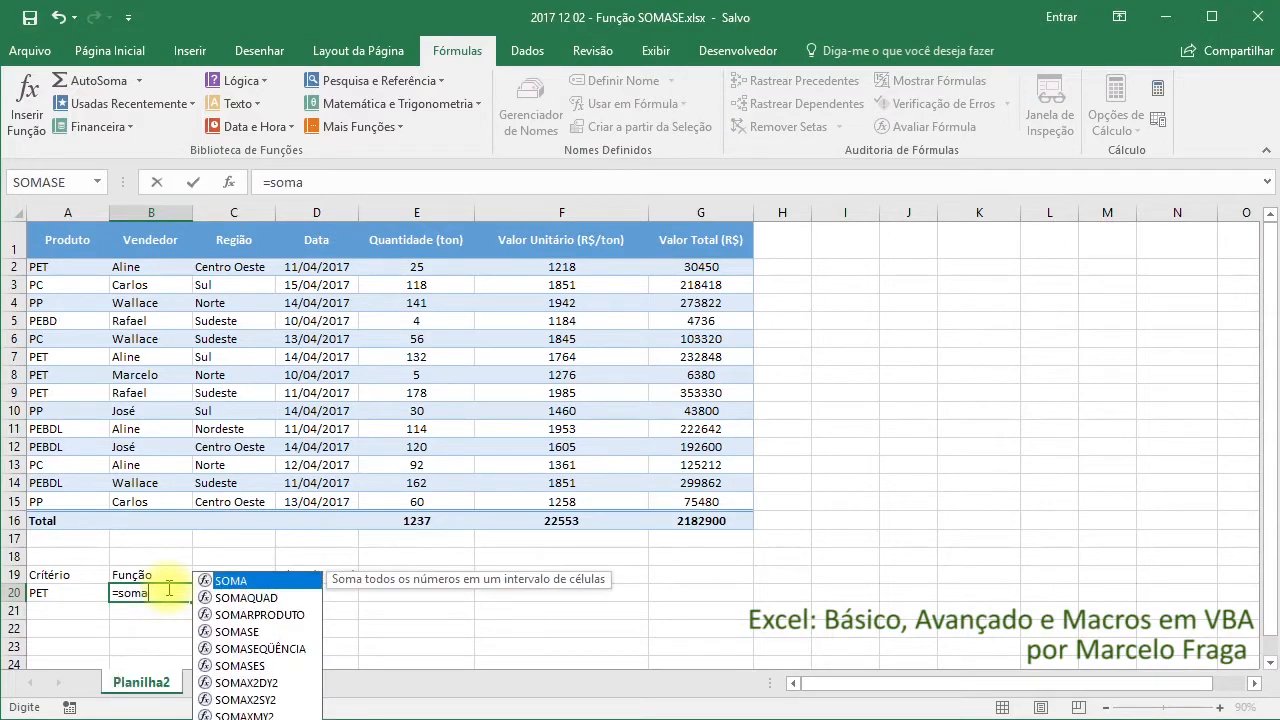
pyautogui.write('se')
pyautogui.press('Tab')
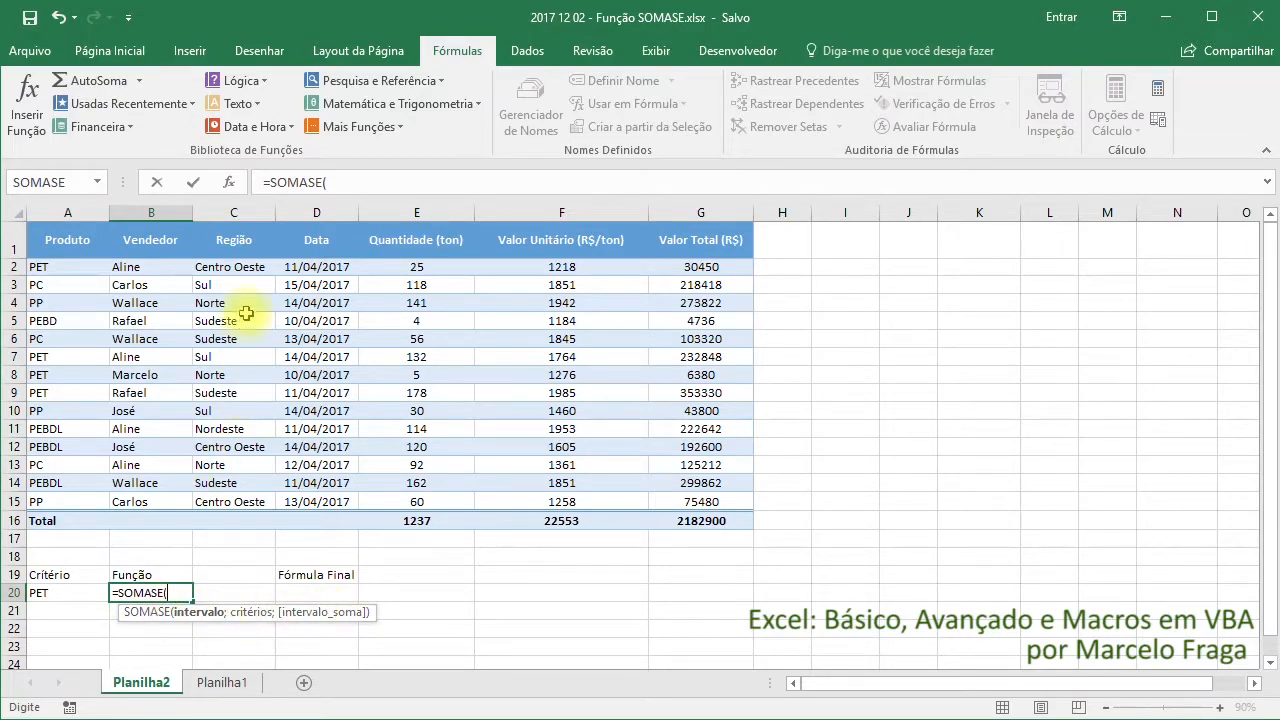
pyautogui.click(229, 186)
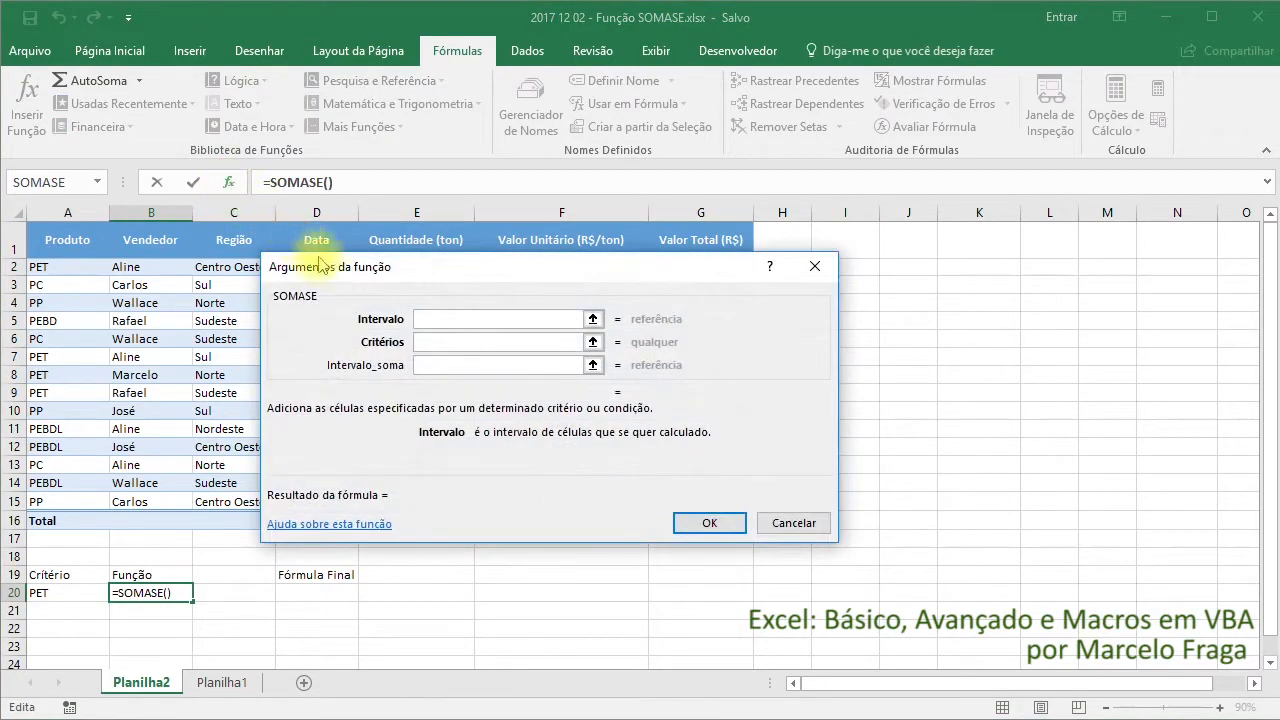
pyautogui.moveTo(446, 274); pyautogui.dragTo(678, 313)
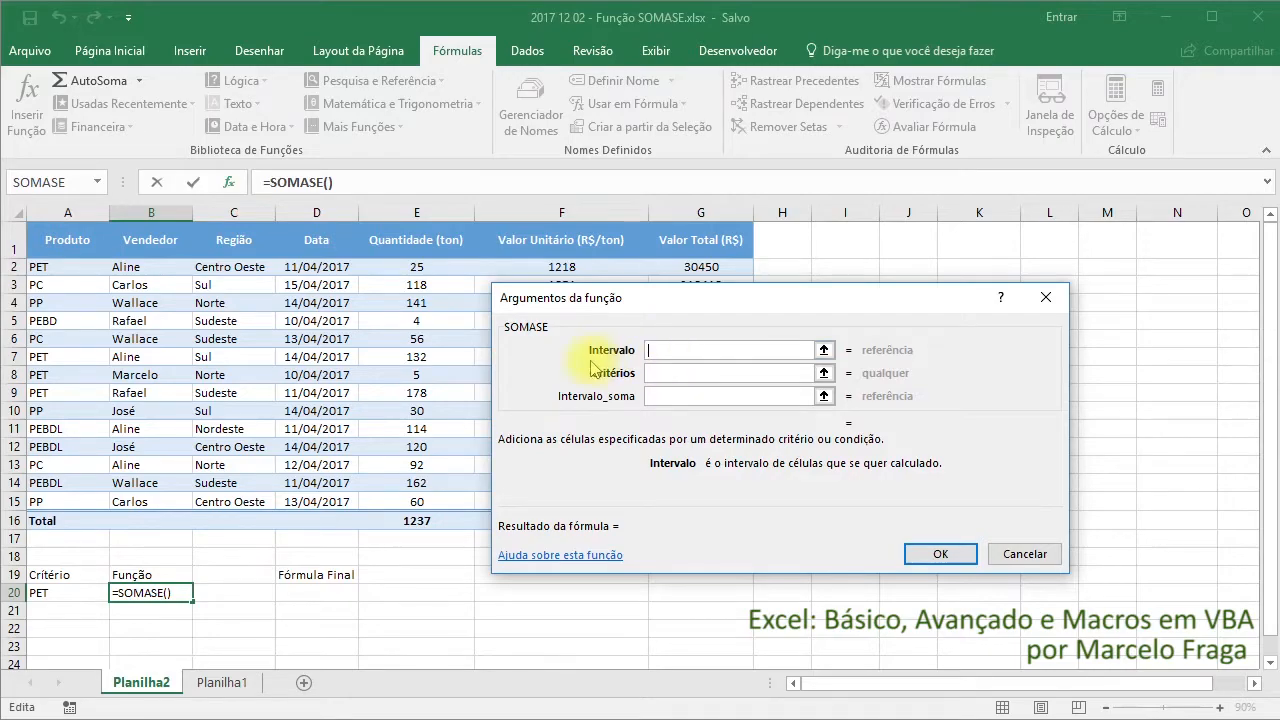
pyautogui.moveTo(63, 267); pyautogui.dragTo(81, 501)
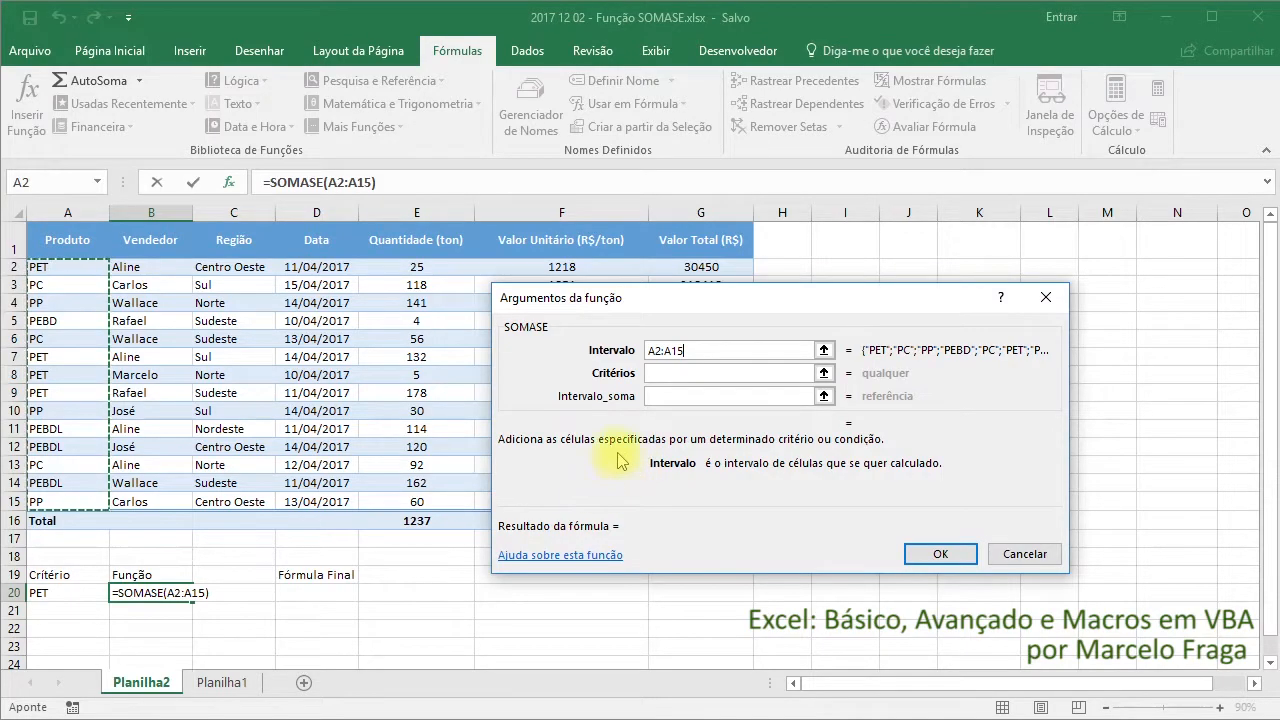
# Set the Intervalo_soma argument to the Valor Total cells G2:G16
pyautogui.click(661, 373)
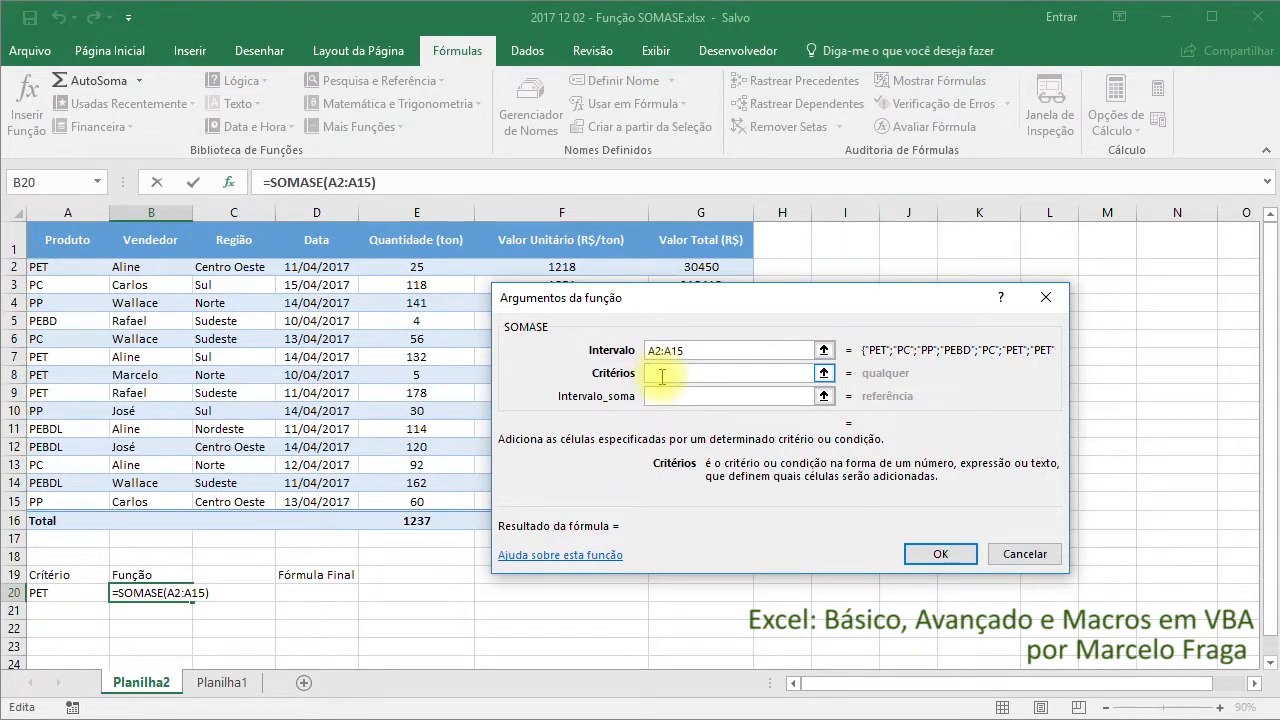
pyautogui.click(661, 396)
pyautogui.moveTo(701, 307); pyautogui.dragTo(257, 287)
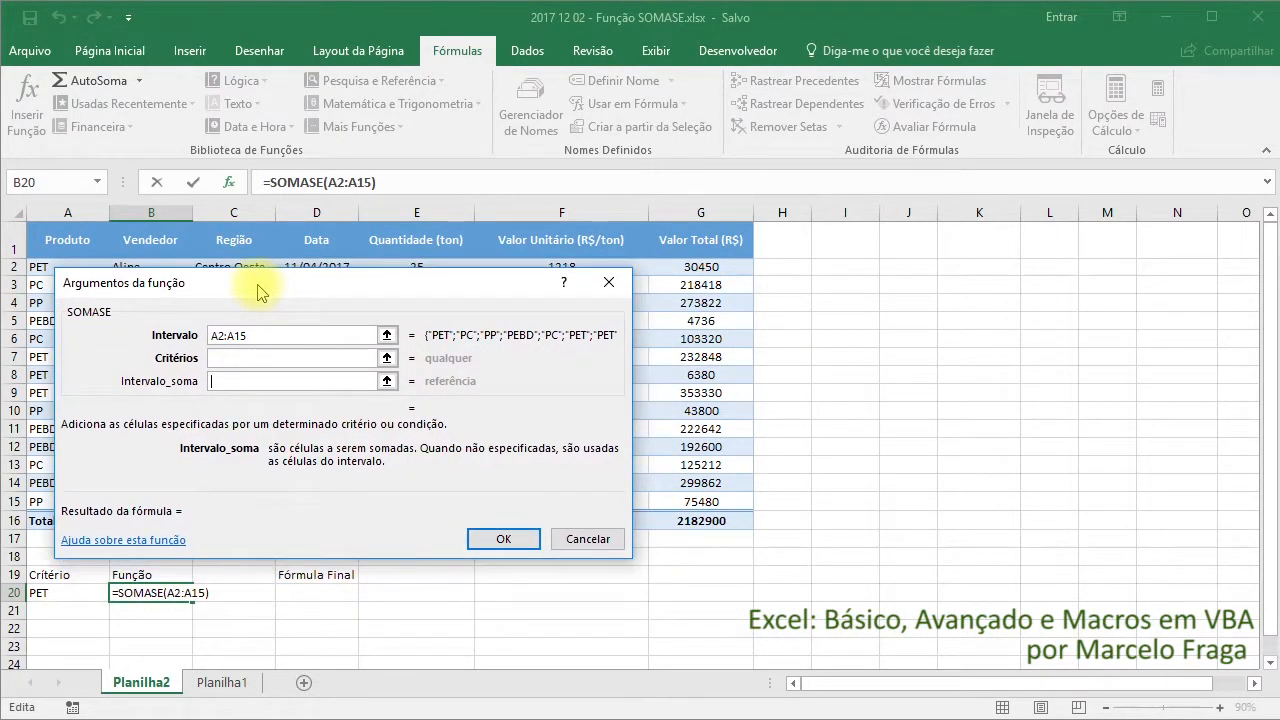
pyautogui.moveTo(663, 267); pyautogui.dragTo(703, 520)
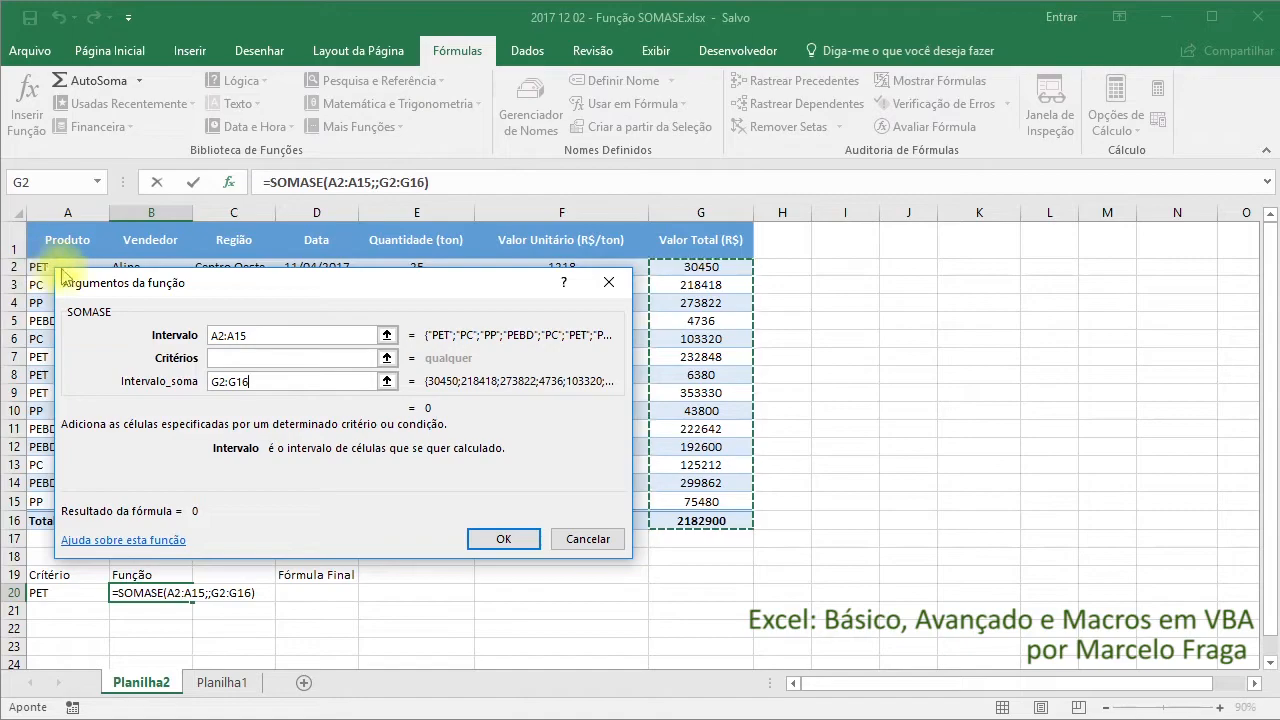
pyautogui.moveTo(172, 284); pyautogui.dragTo(191, 340)
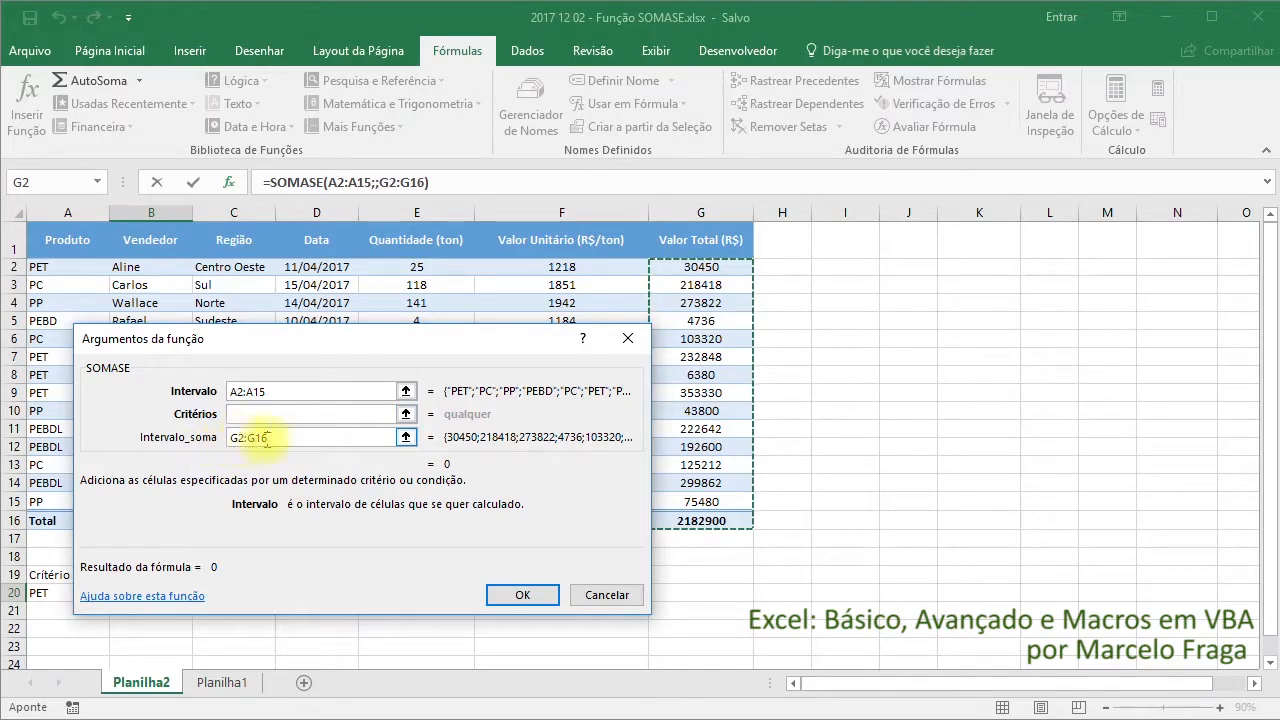
# Set the Critérios argument of the SOMASE function to "=PET"
pyautogui.moveTo(334, 338); pyautogui.dragTo(740, 303)
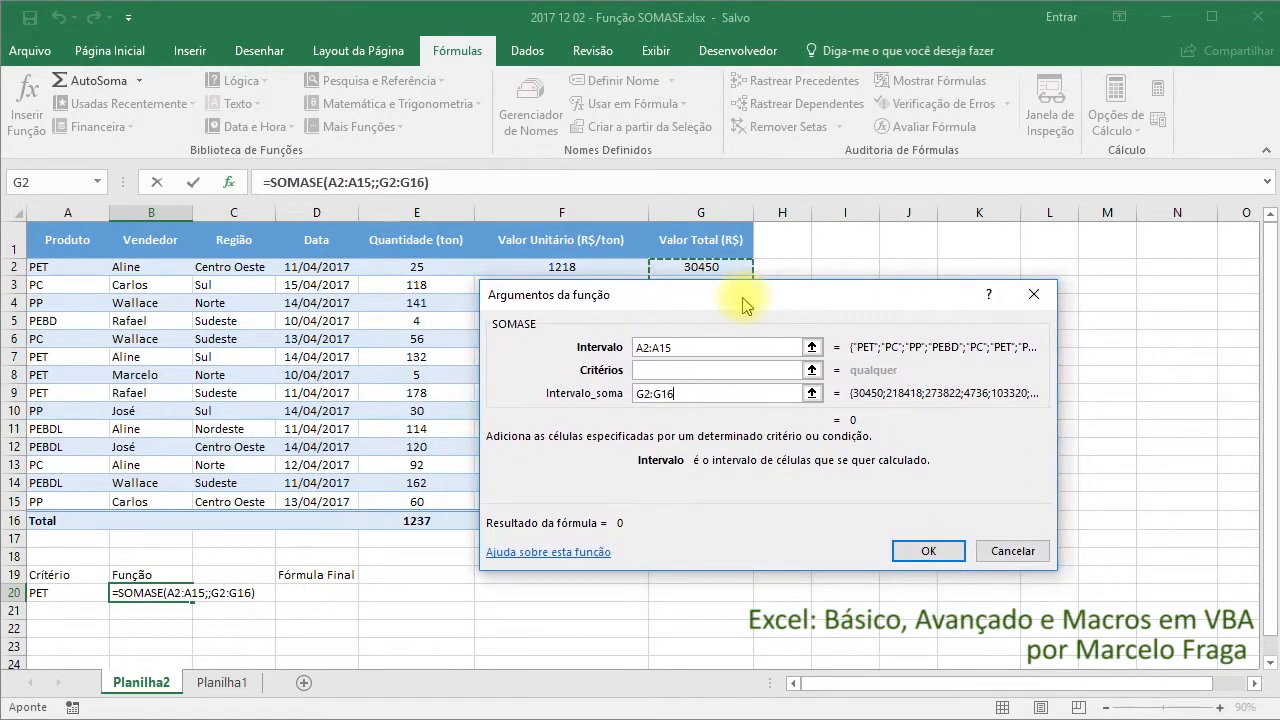
pyautogui.click(646, 372)
pyautogui.write('"=P')
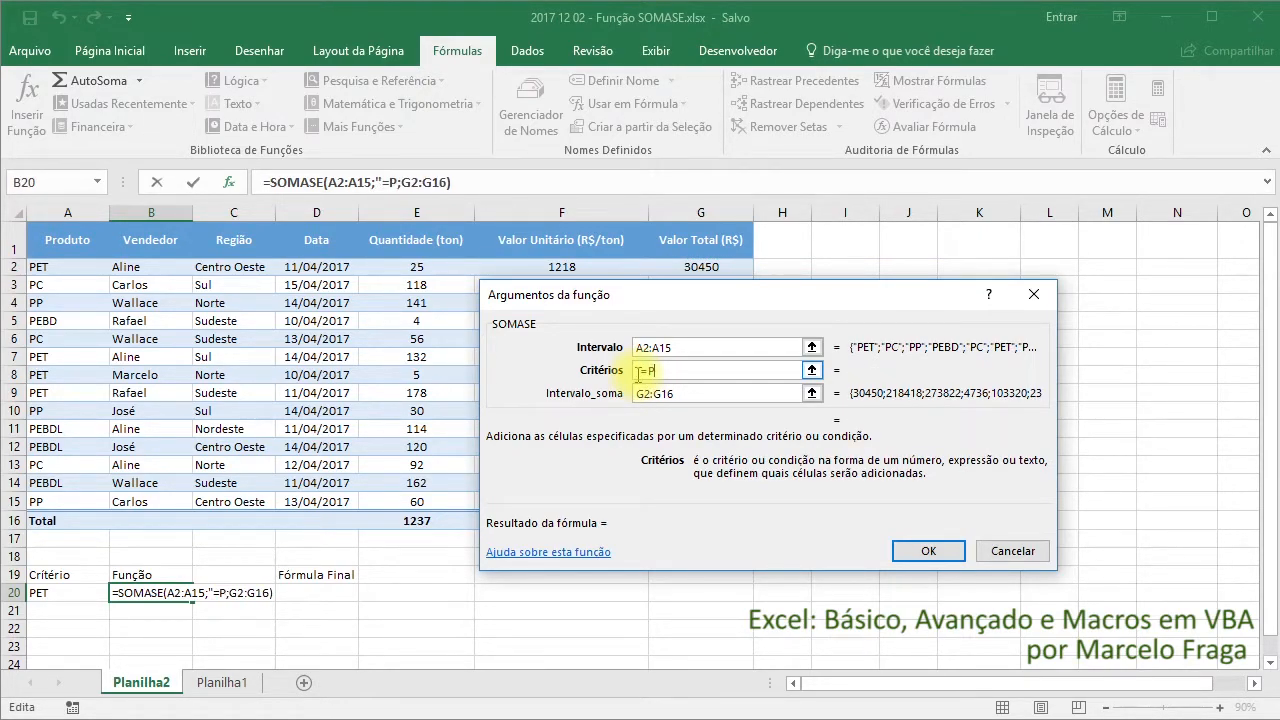
pyautogui.write('ET"')
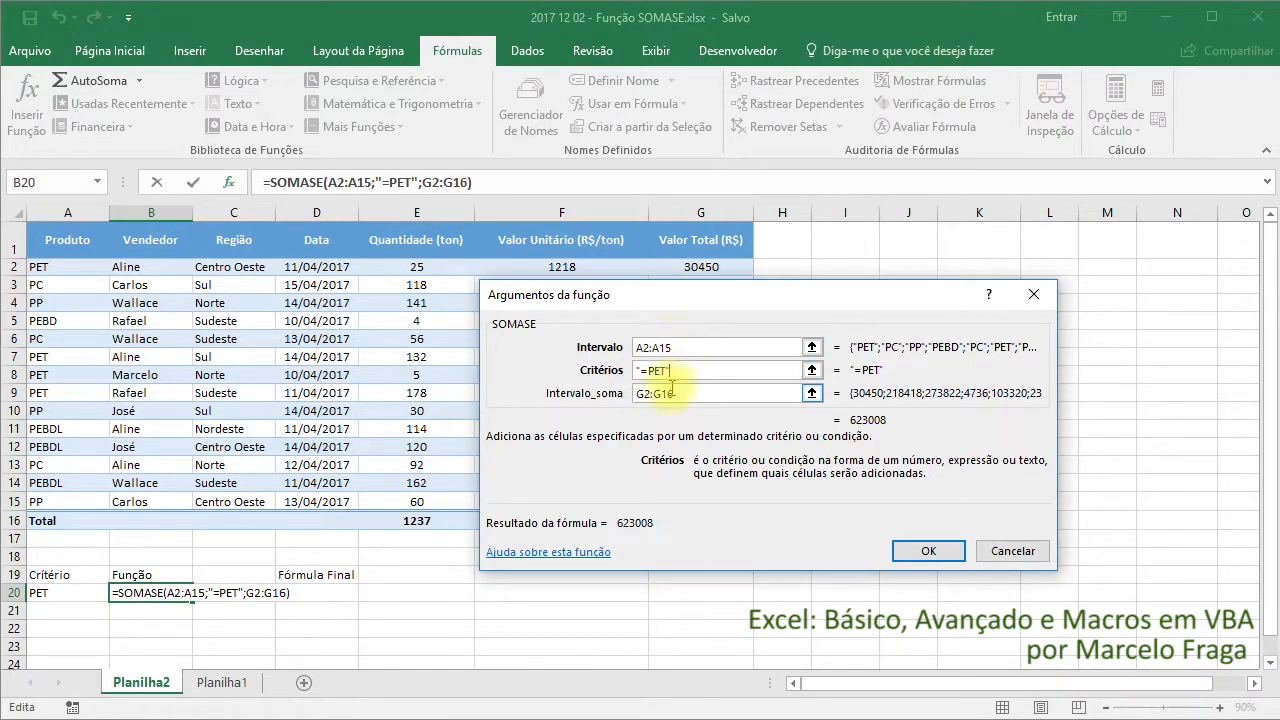
# Correct the Intervalo_soma argument to G2:G15 and accept the SOMASE formula in cell B20
pyautogui.click(679, 393)
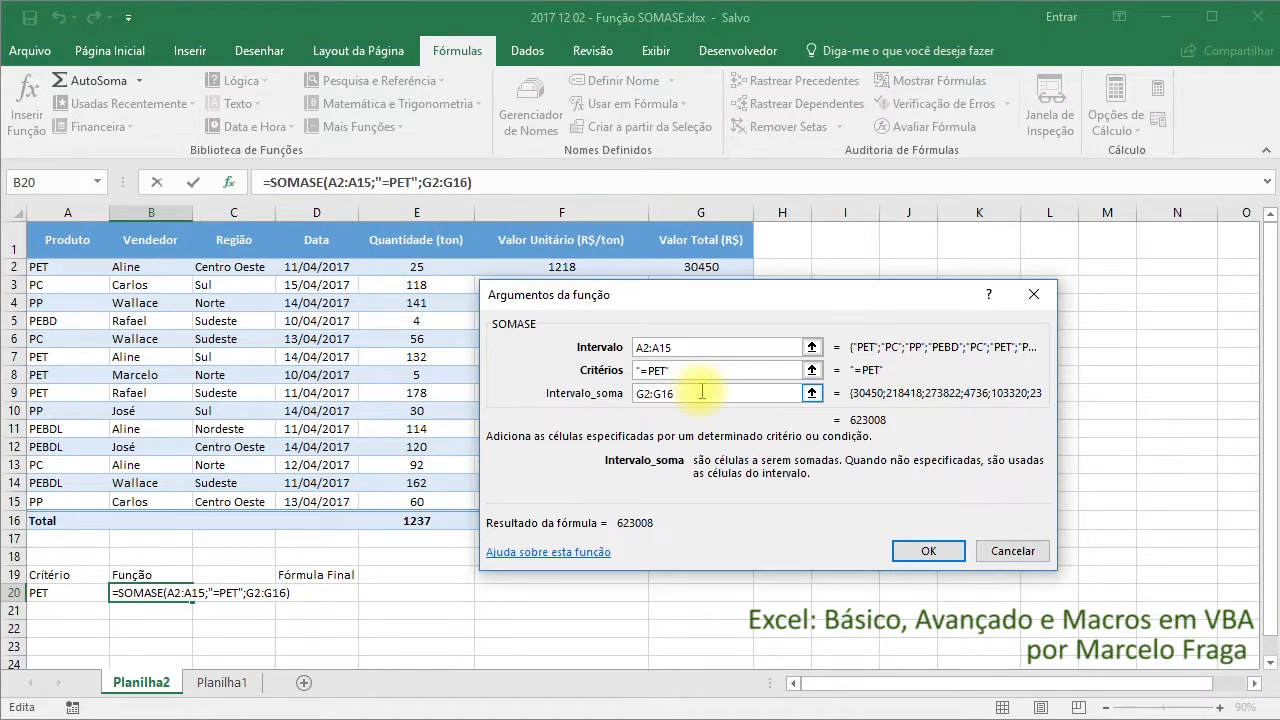
pyautogui.press('BackSpace')
pyautogui.write('5')
pyautogui.moveTo(705, 296); pyautogui.dragTo(707, 333)
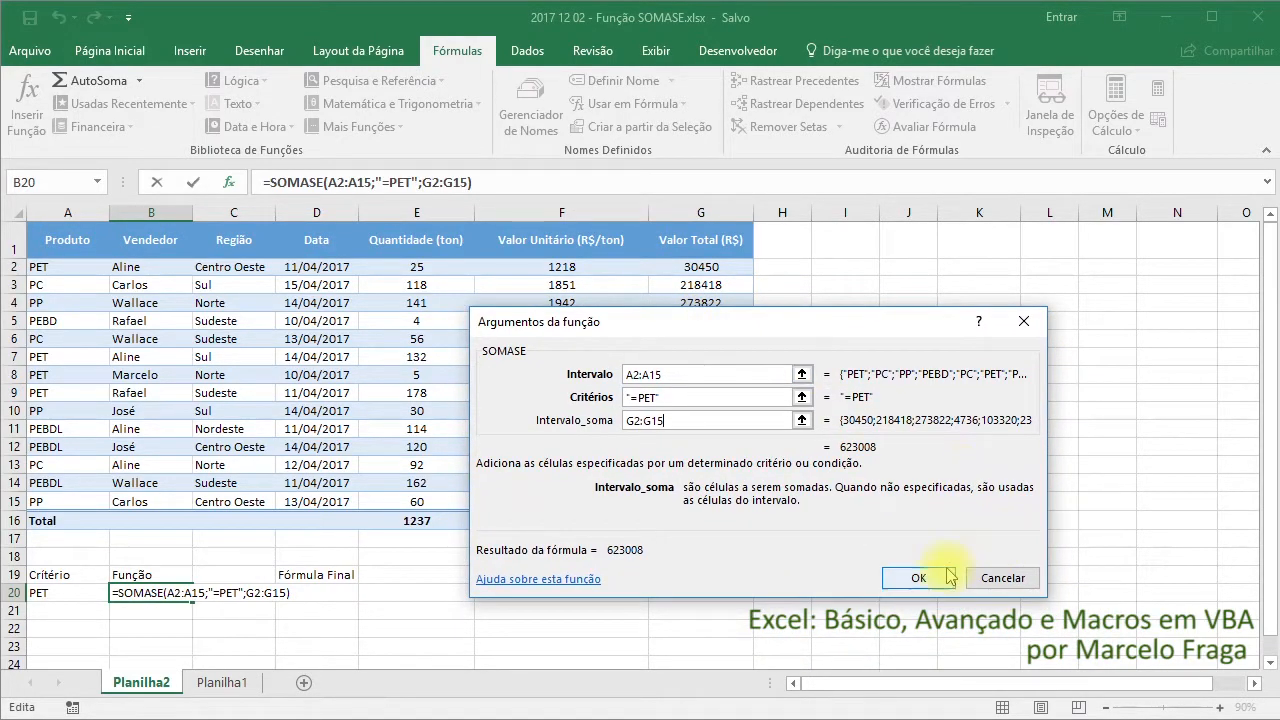
pyautogui.click(918, 578)
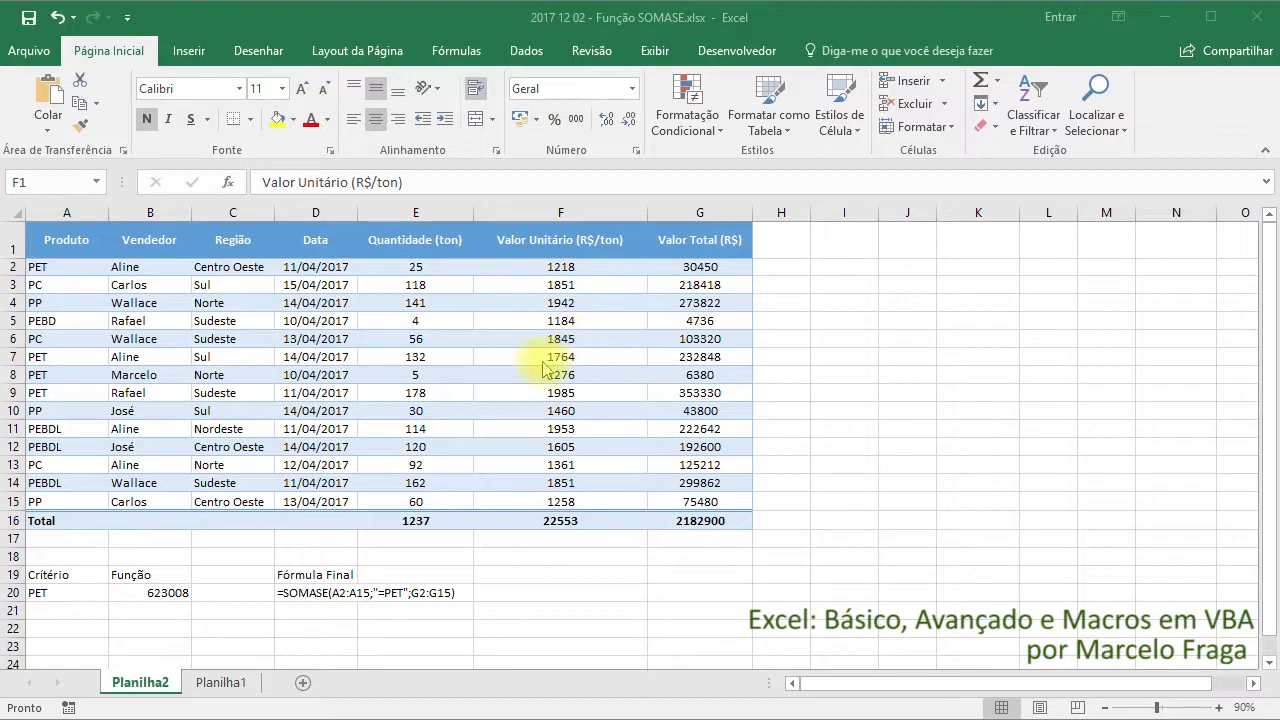
# Turn on the column filters for the whole sales table in A1:G16
pyautogui.click(160, 592)
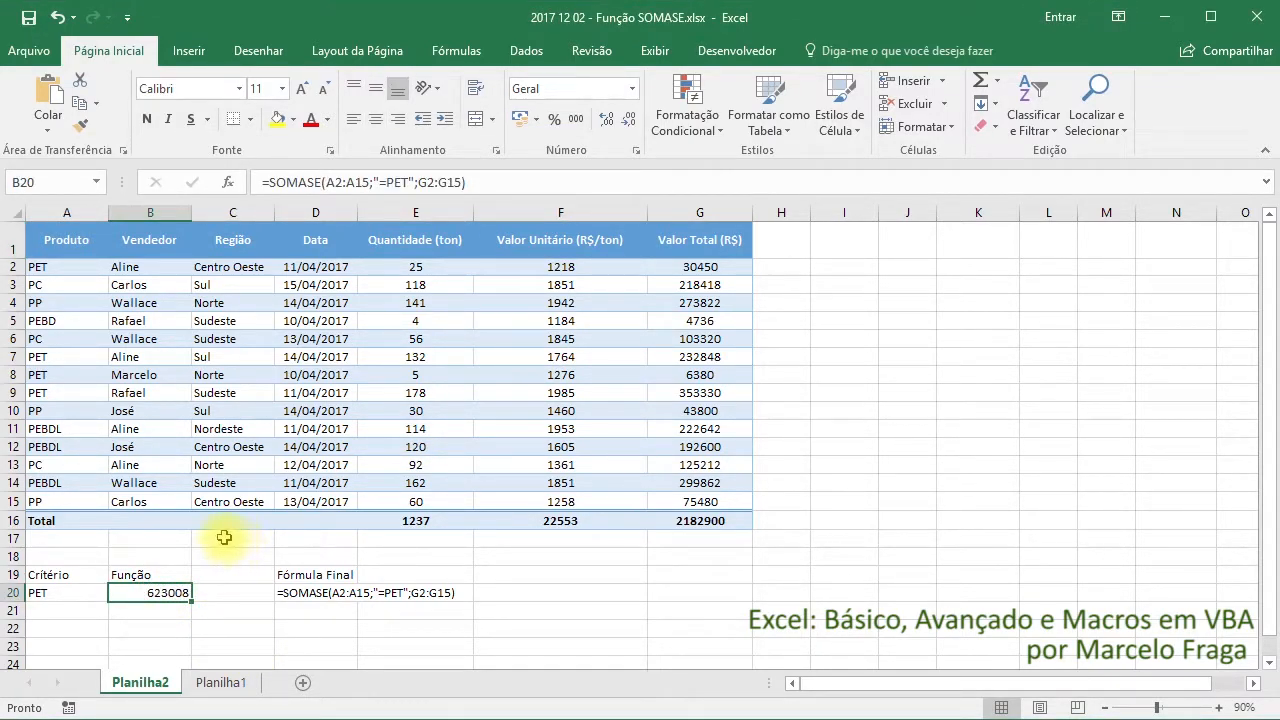
pyautogui.moveTo(80, 247); pyautogui.dragTo(705, 520)
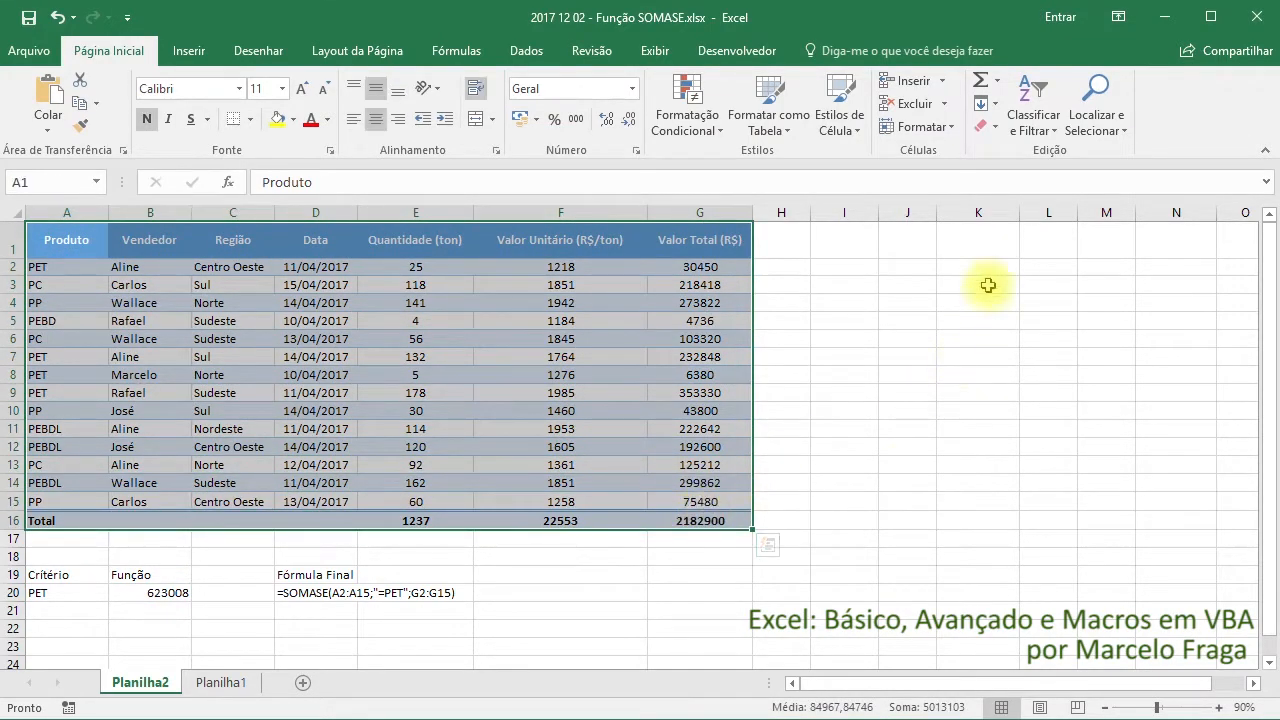
pyautogui.click(1057, 133)
pyautogui.click(1035, 248)
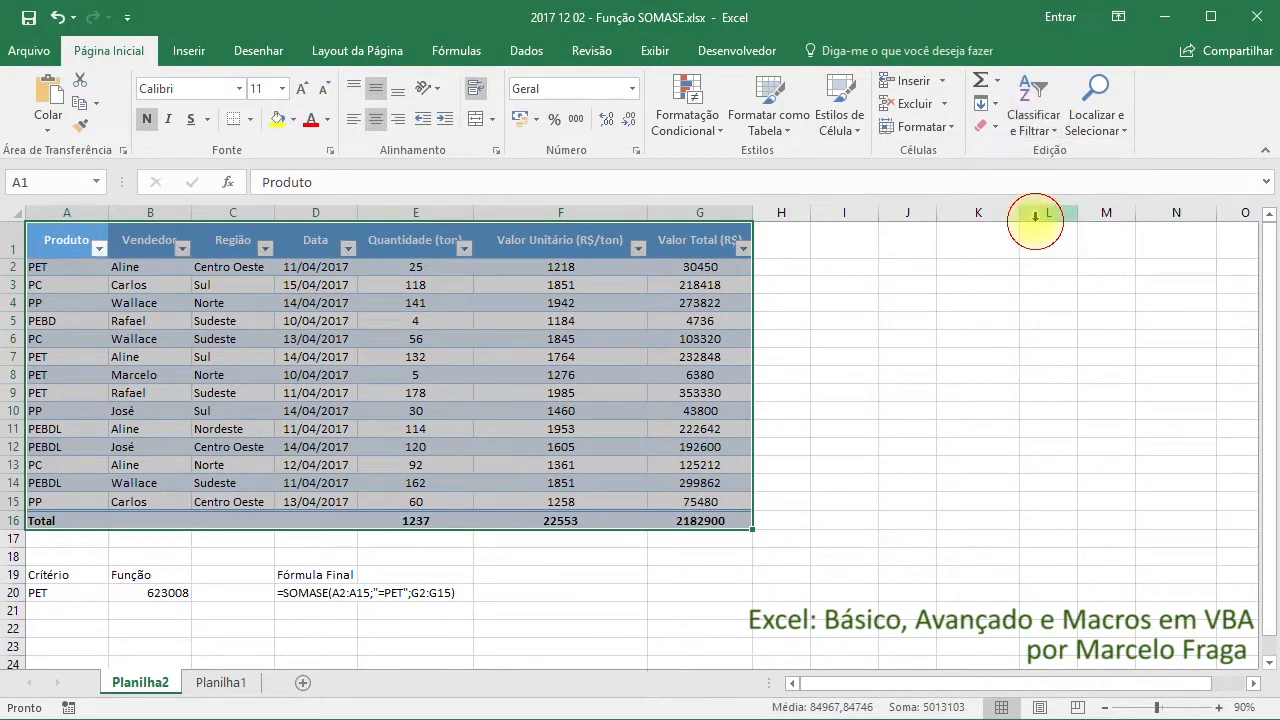
# Filter the Produto column so that only the PET rows are shown
pyautogui.click(52, 247)
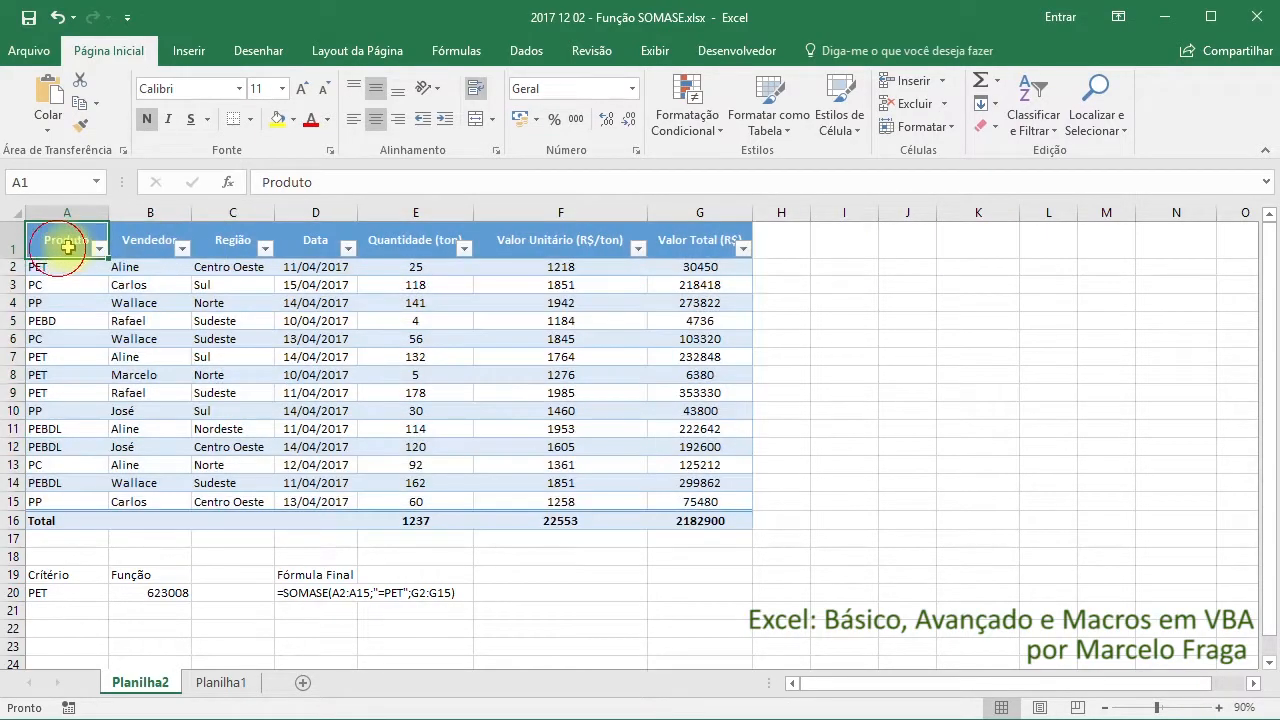
pyautogui.click(98, 250)
pyautogui.click(60, 442)
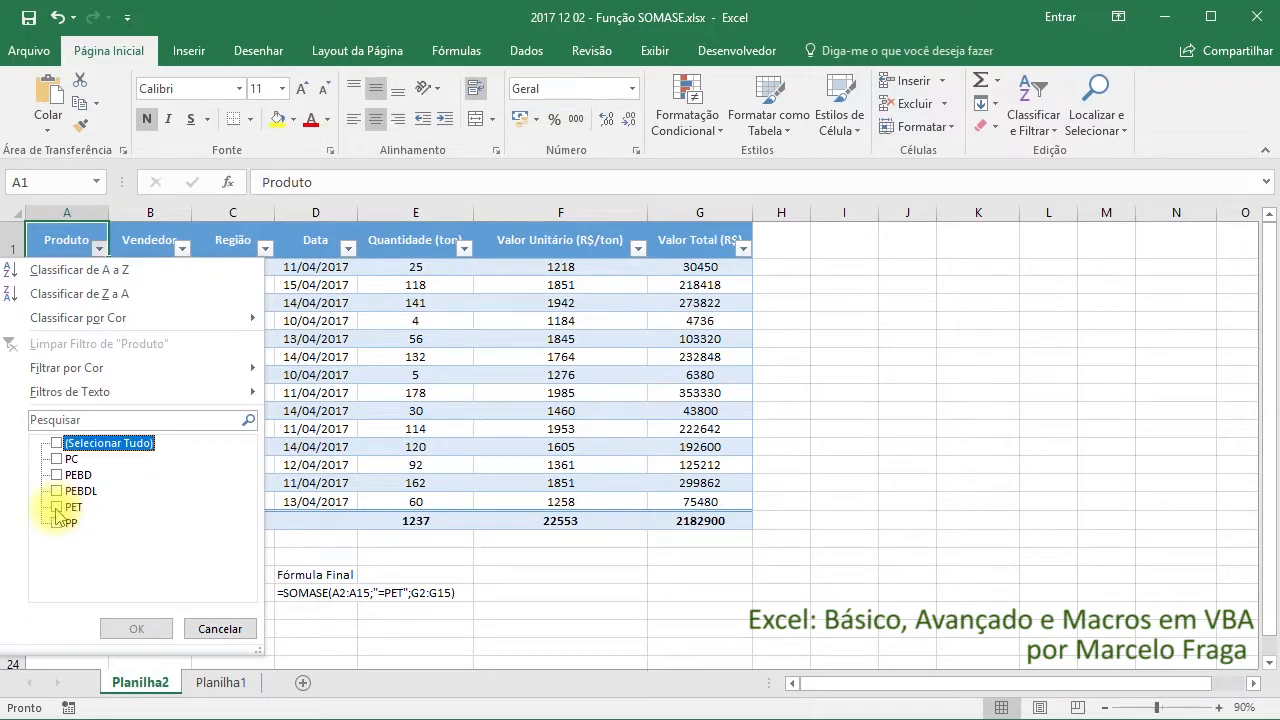
pyautogui.click(57, 508)
pyautogui.click(133, 628)
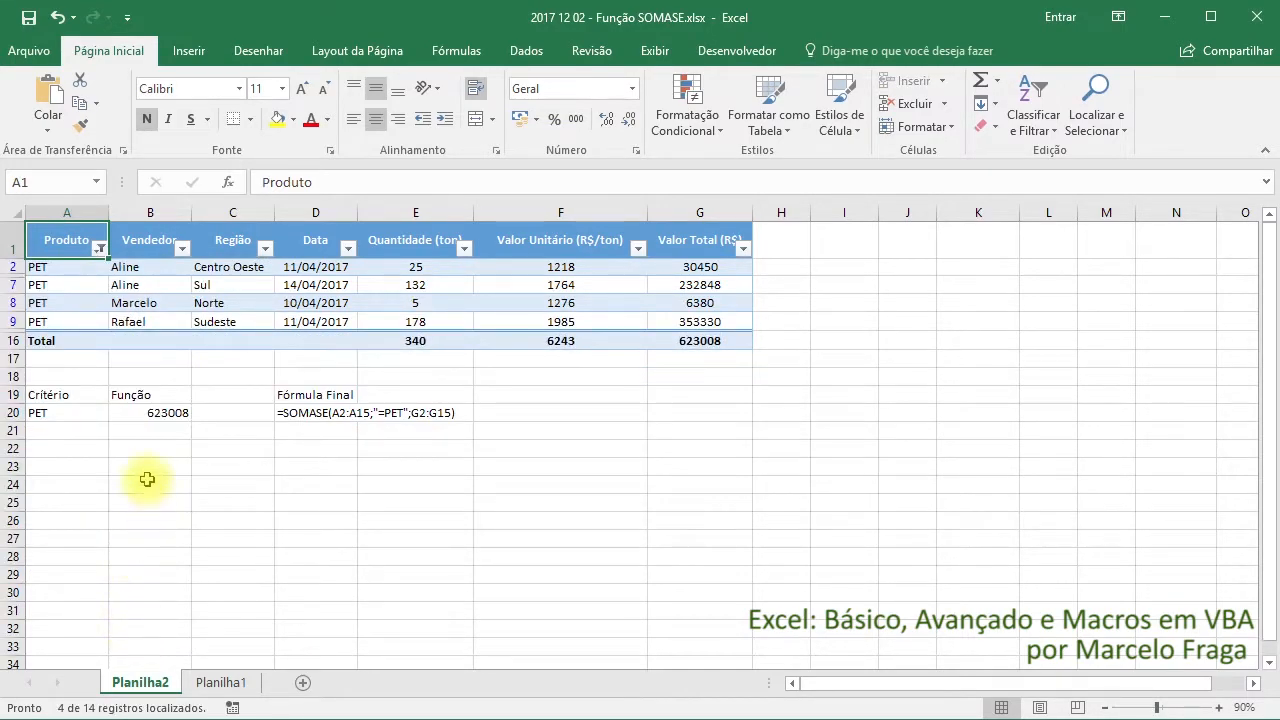
# Check the filtered Valor Total sum in G16 against the SOMASE result, and clear the table's filter
pyautogui.click(724, 340)
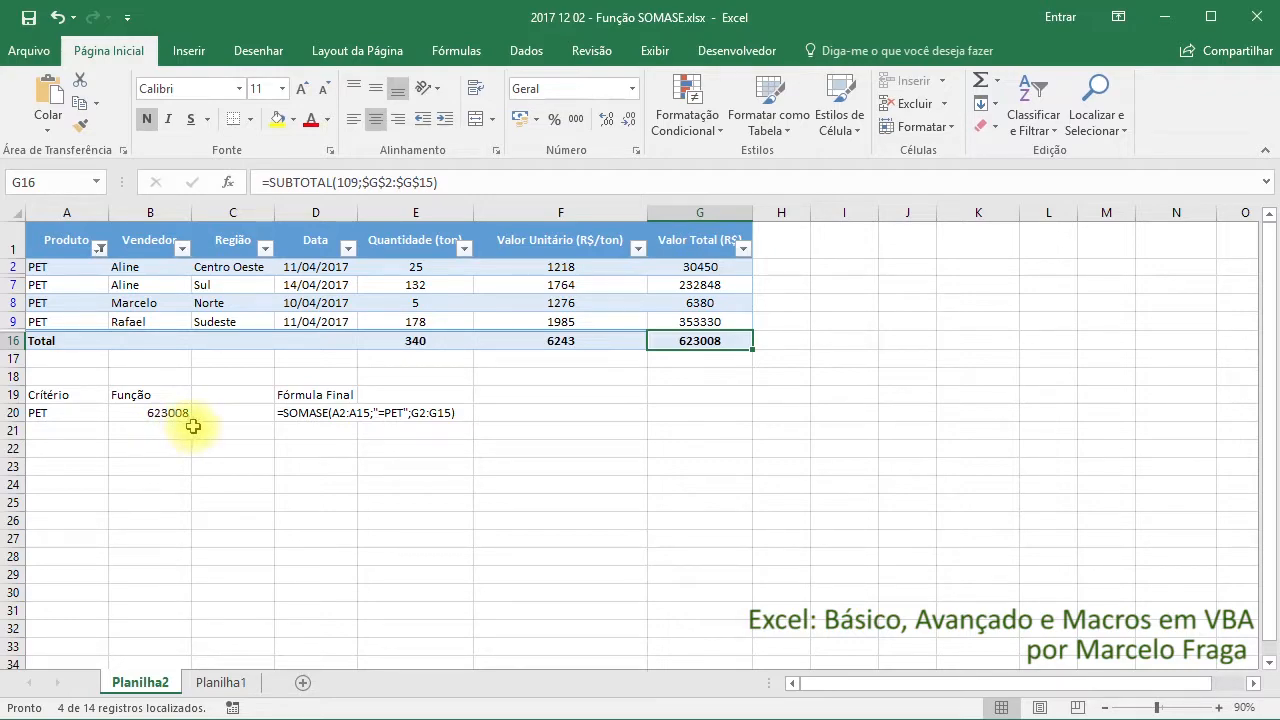
pyautogui.click(733, 284)
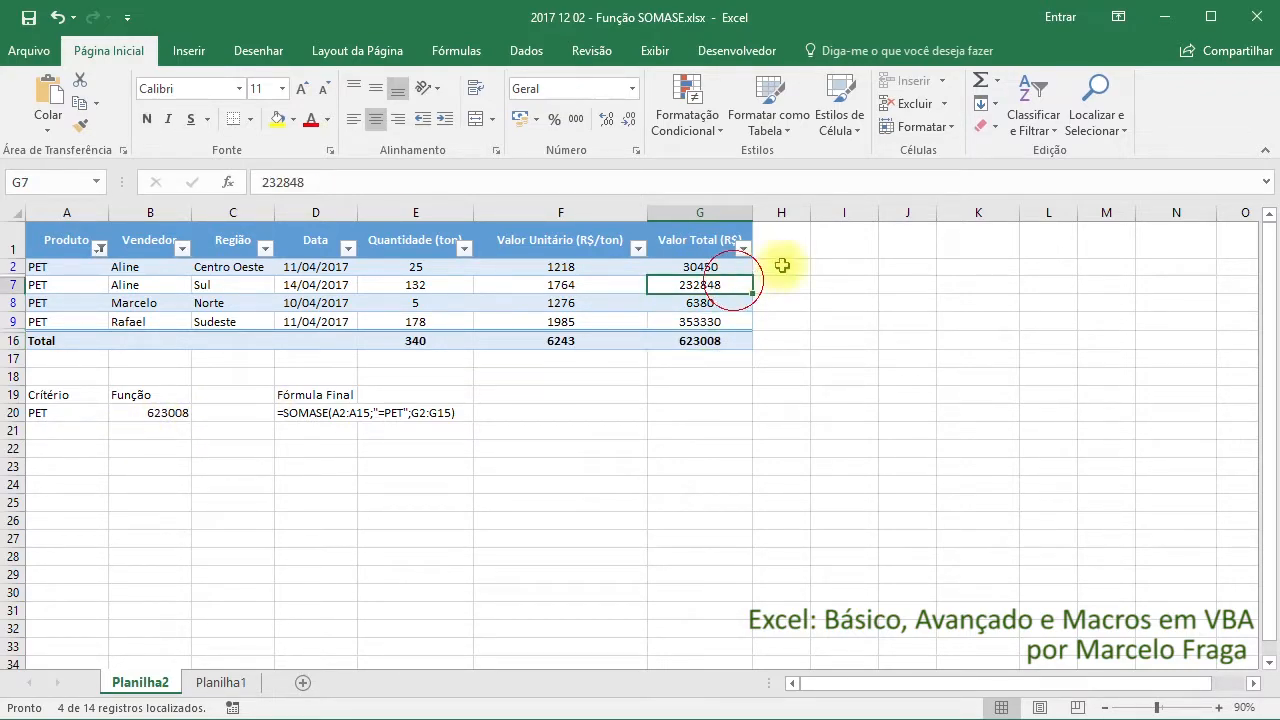
pyautogui.click(1033, 122)
pyautogui.click(1030, 250)
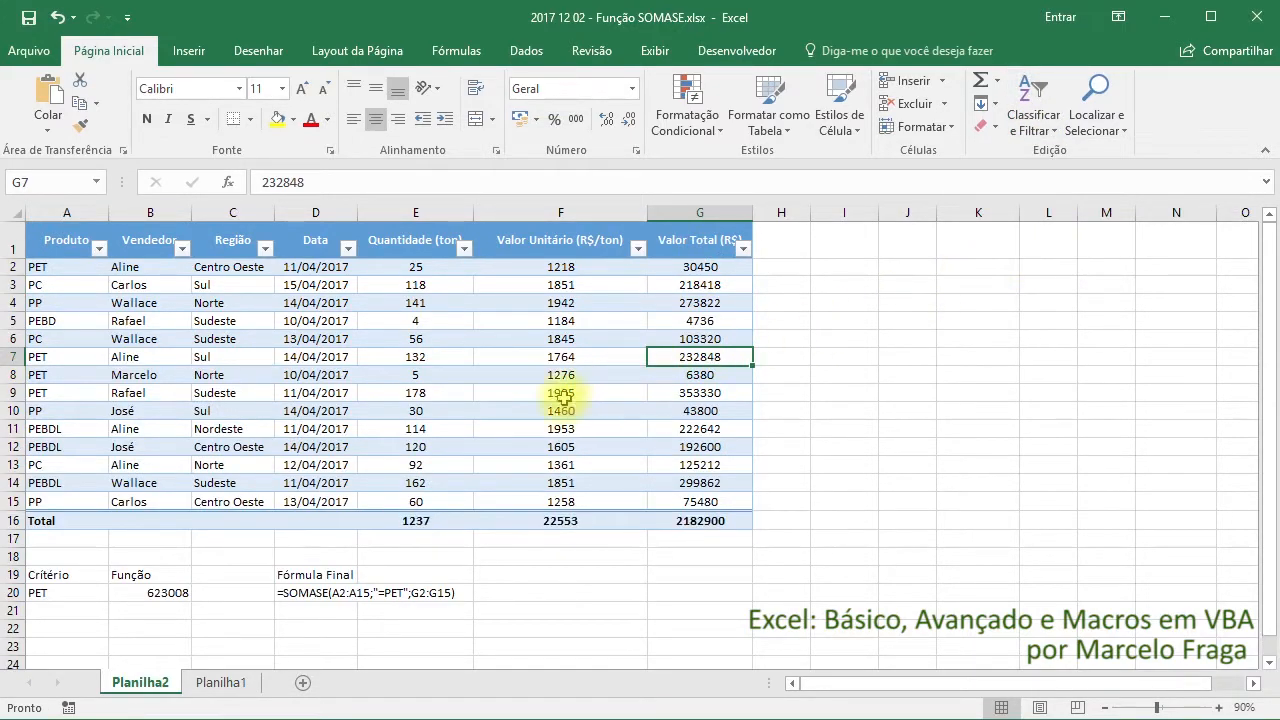
# Insert a SOMASE formula in cell B21 with Intervalo E2:E15 and Critérios ">50", leaving Intervalo_soma empty
pyautogui.click(145, 612)
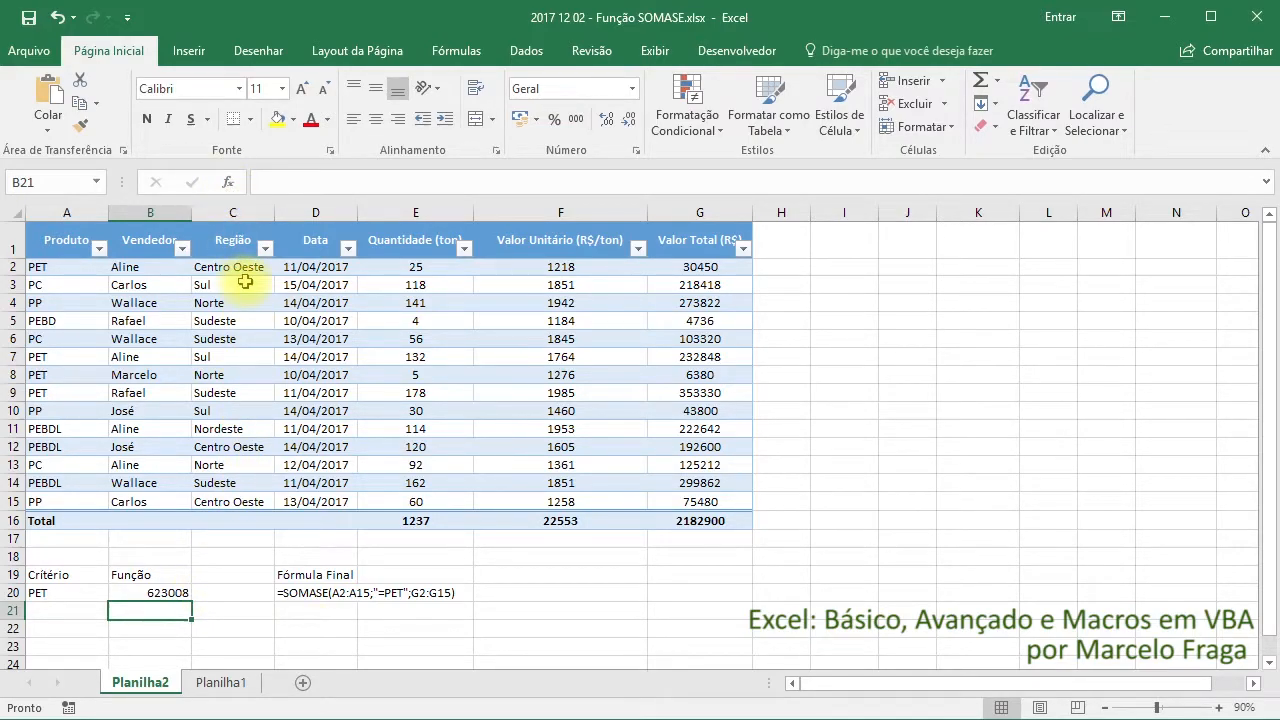
pyautogui.write('=somase')
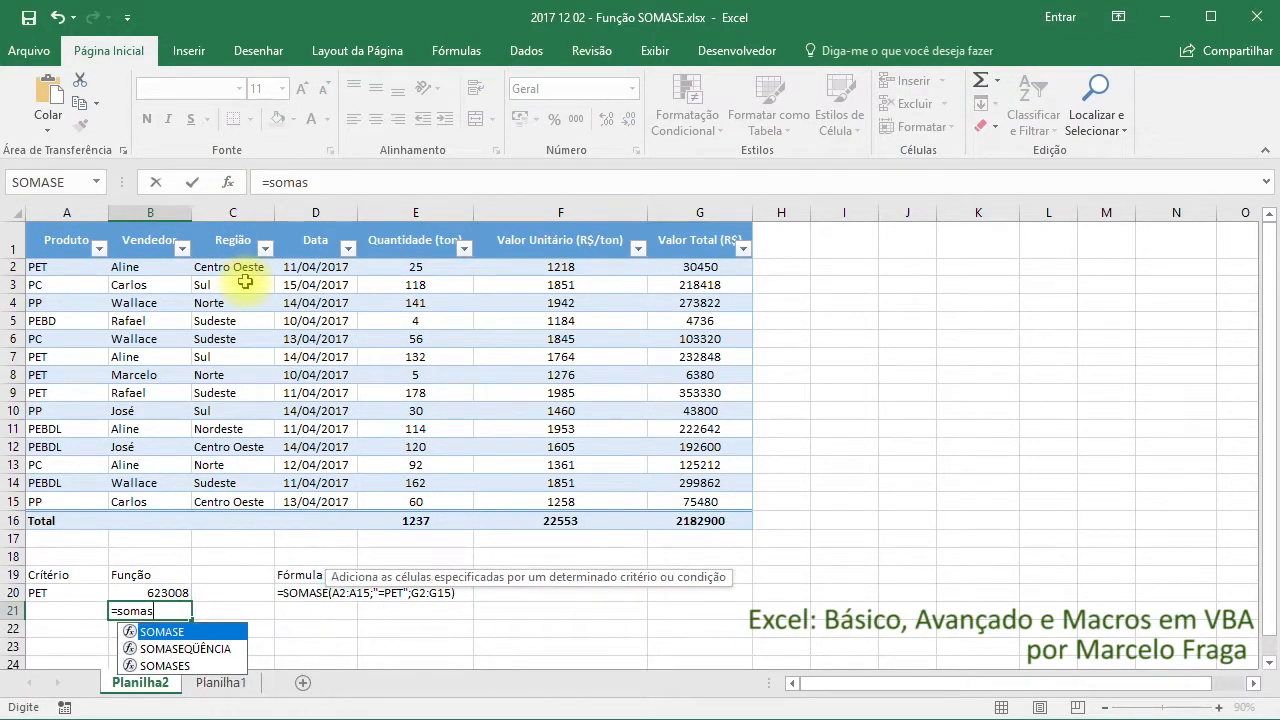
pyautogui.press('Tab')
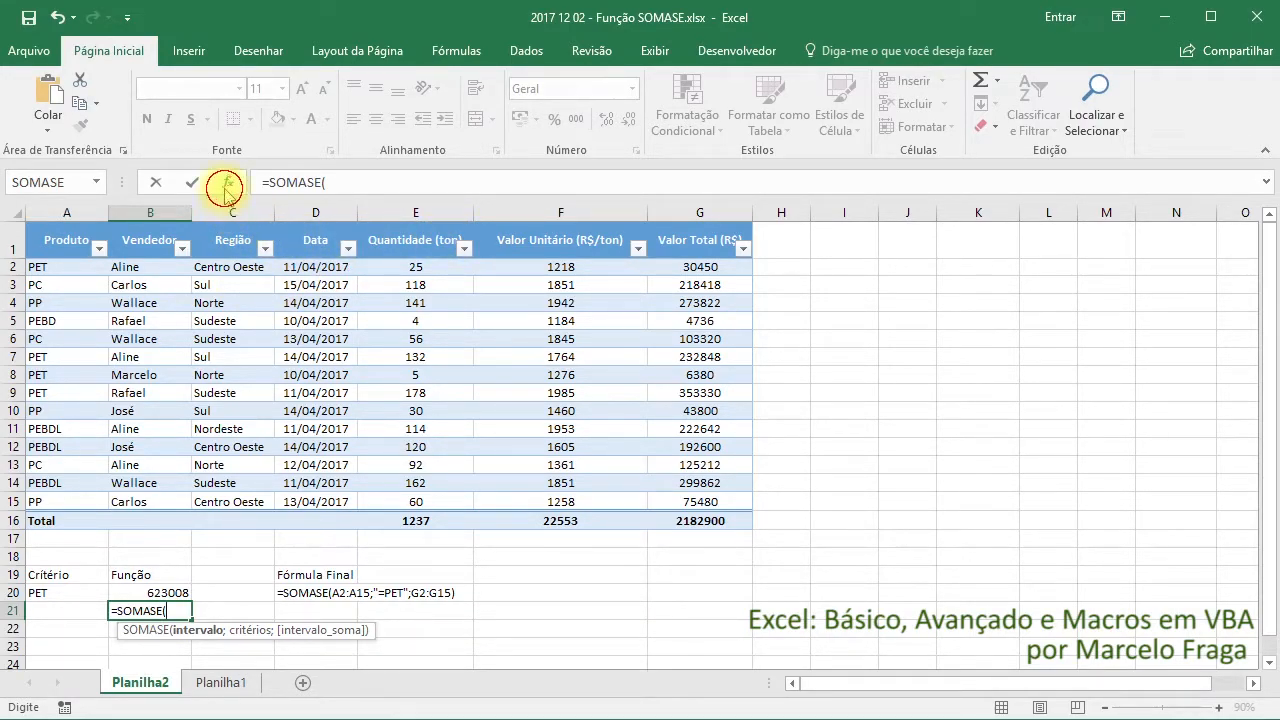
pyautogui.click(228, 182)
pyautogui.moveTo(706, 350); pyautogui.dragTo(876, 364)
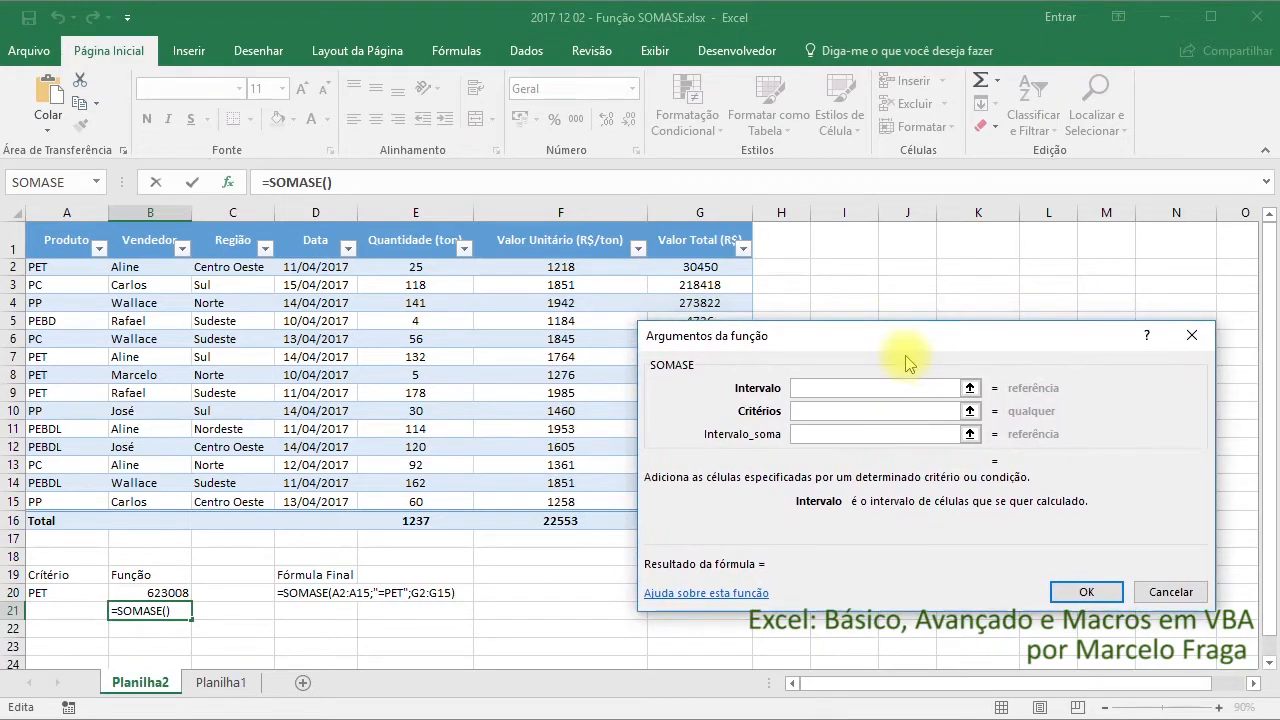
pyautogui.moveTo(445, 268); pyautogui.dragTo(447, 505)
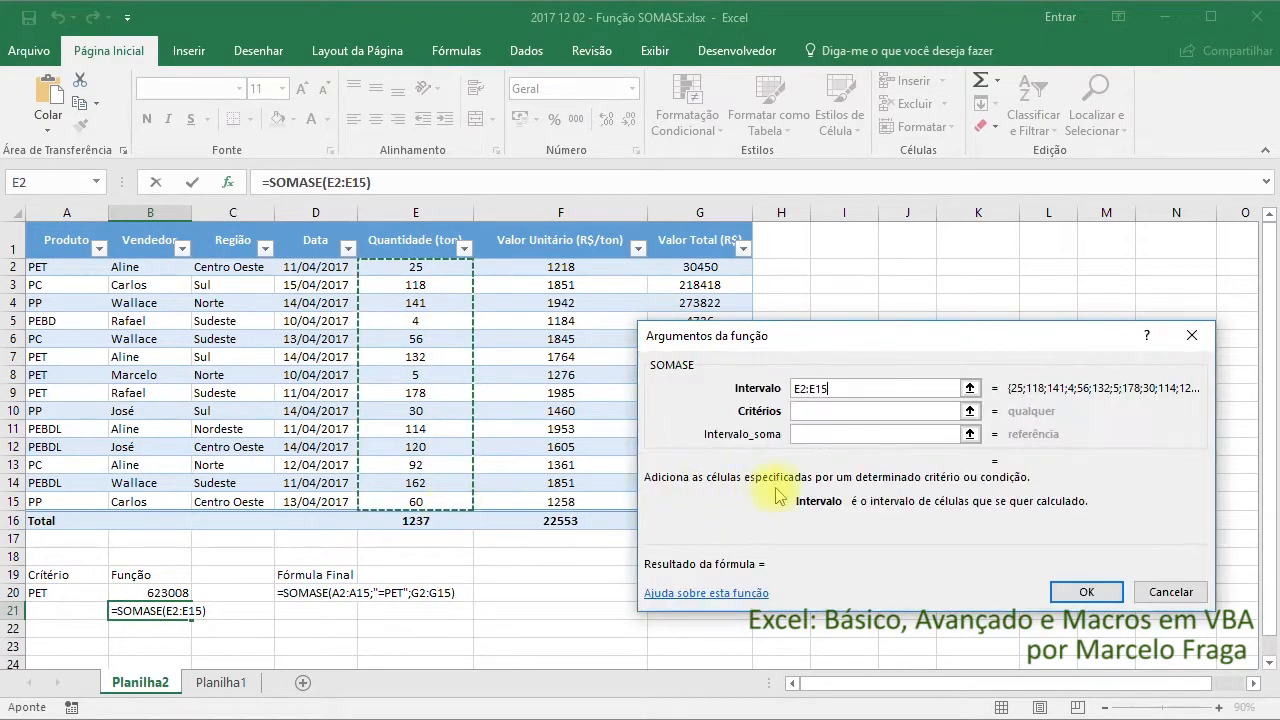
pyautogui.click(822, 411)
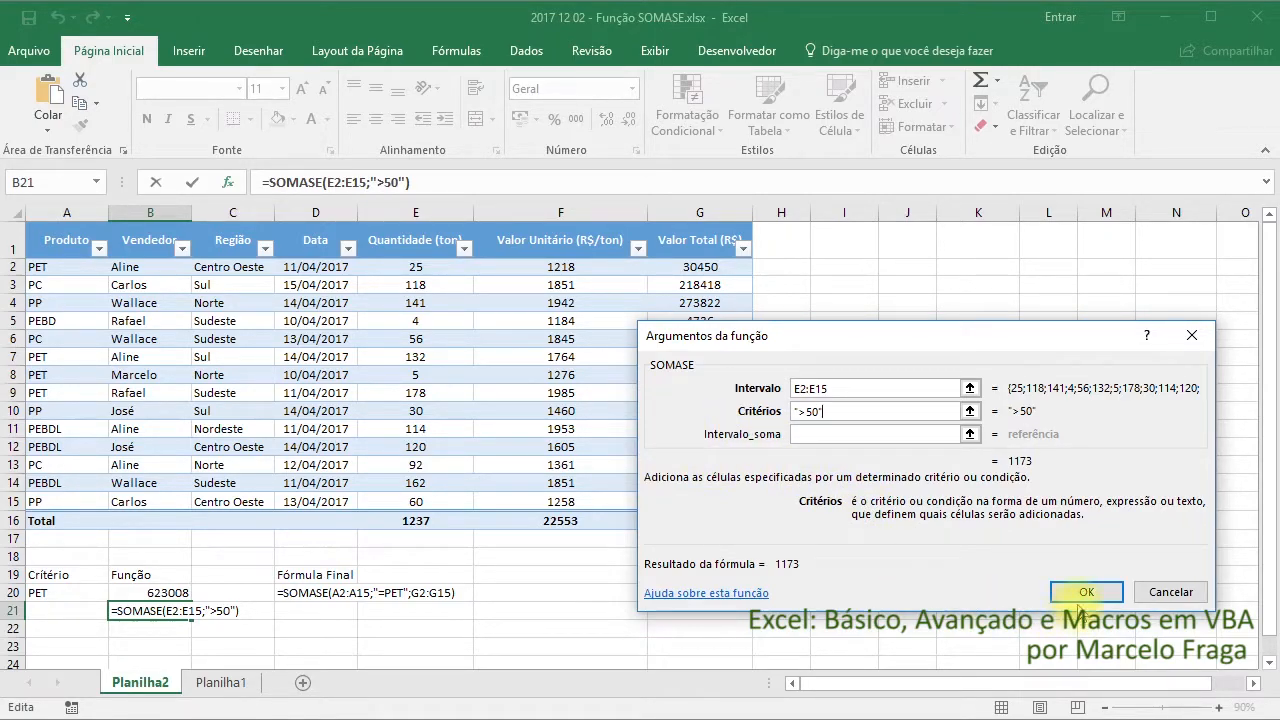
pyautogui.click(1086, 594)
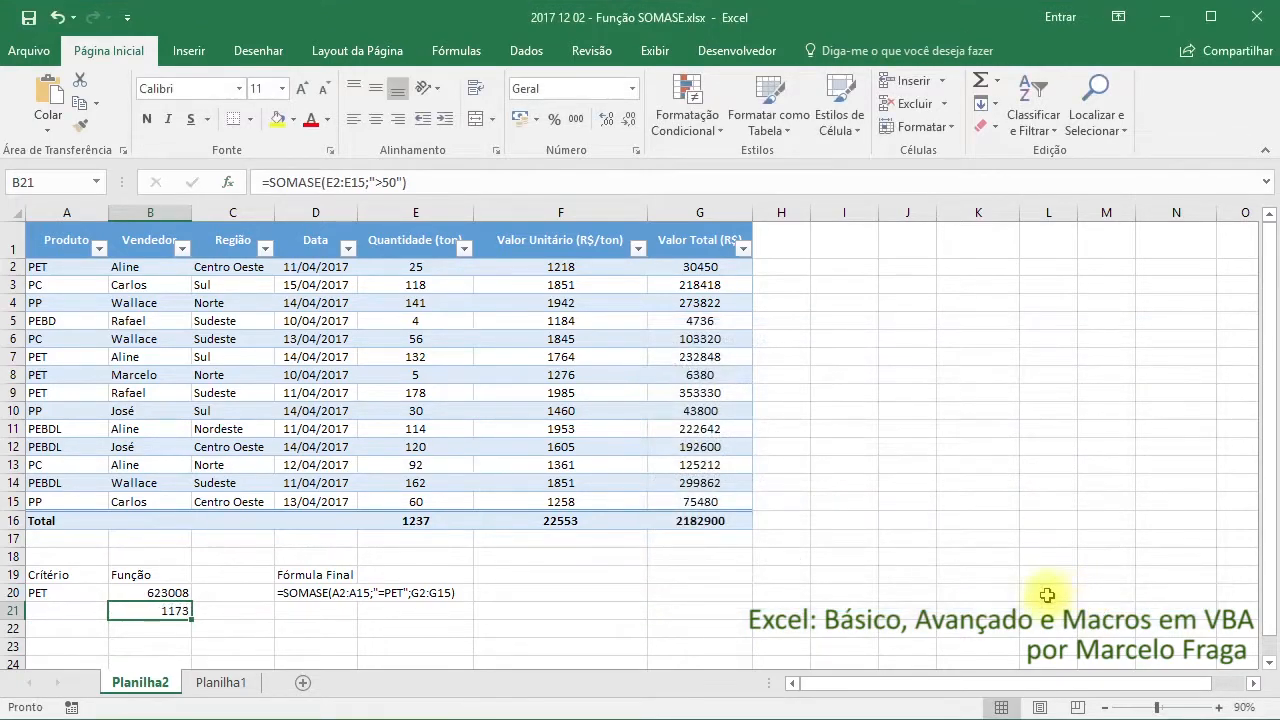
# Fill the formula-text cell D20 down to D21 so it covers the formula in B21
pyautogui.click(358, 597)
pyautogui.moveTo(361, 601); pyautogui.dragTo(328, 632)
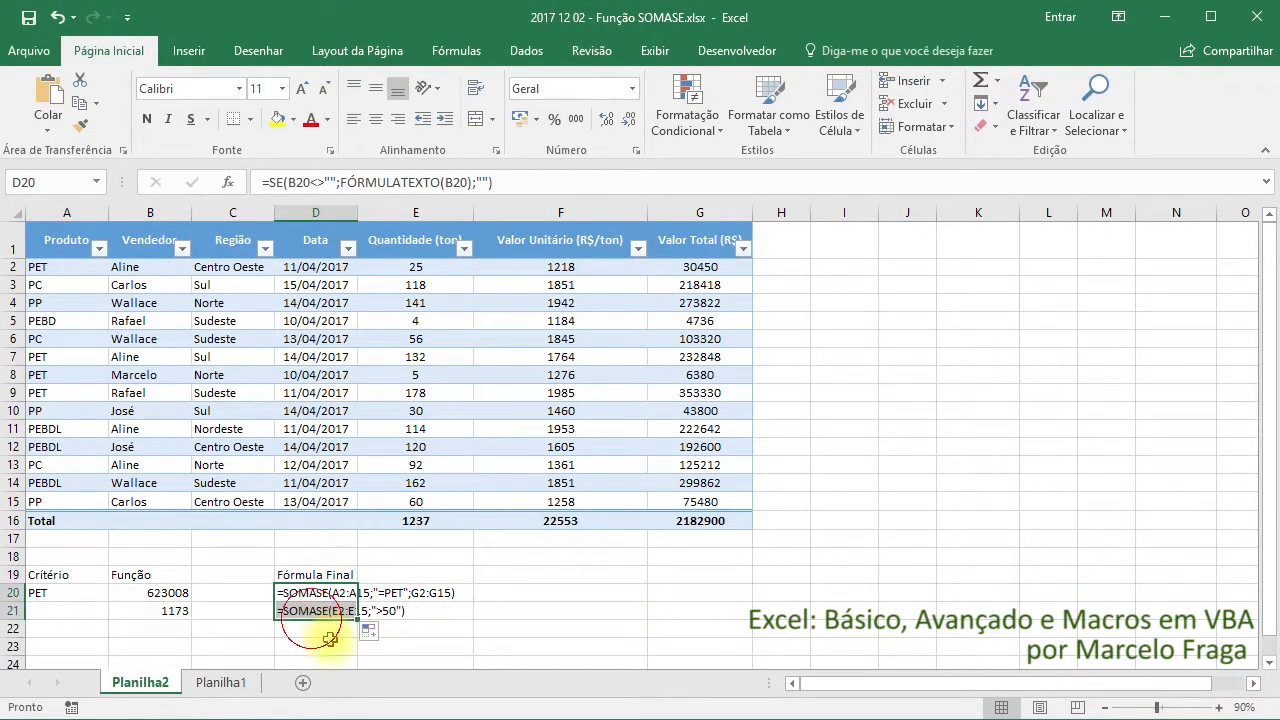
pyautogui.click(322, 630)
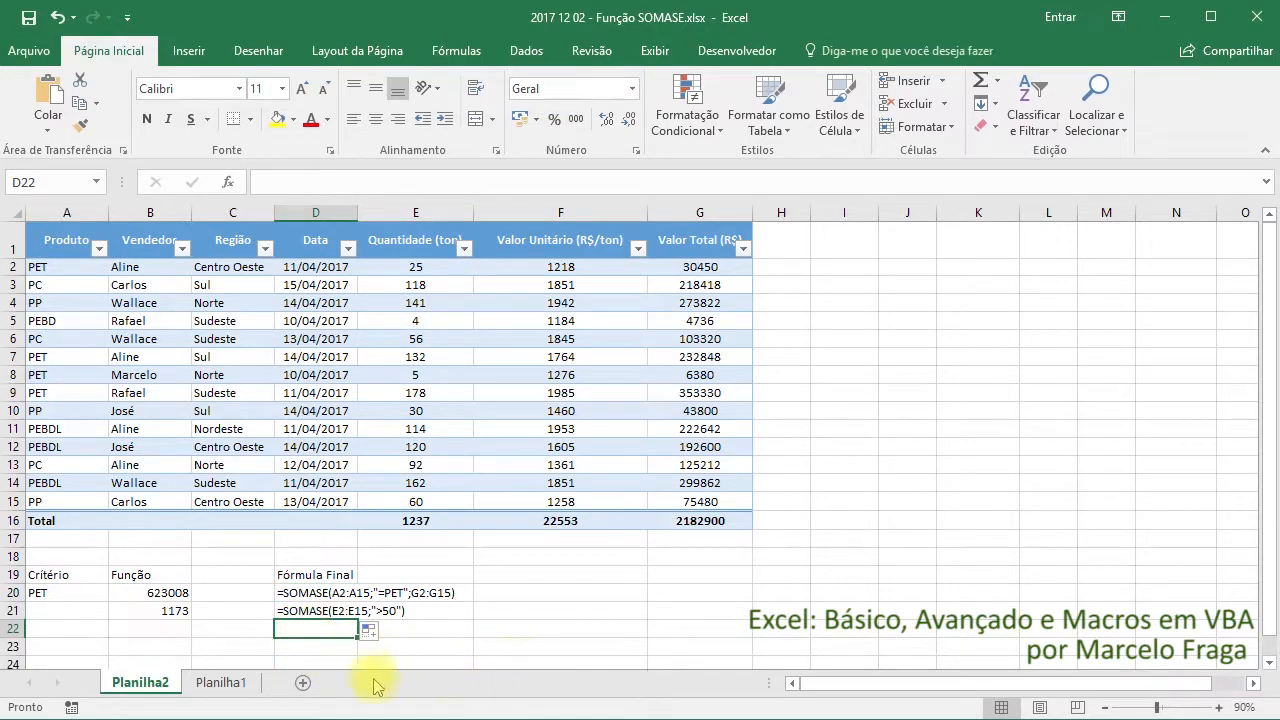
pyautogui.click(150, 610)
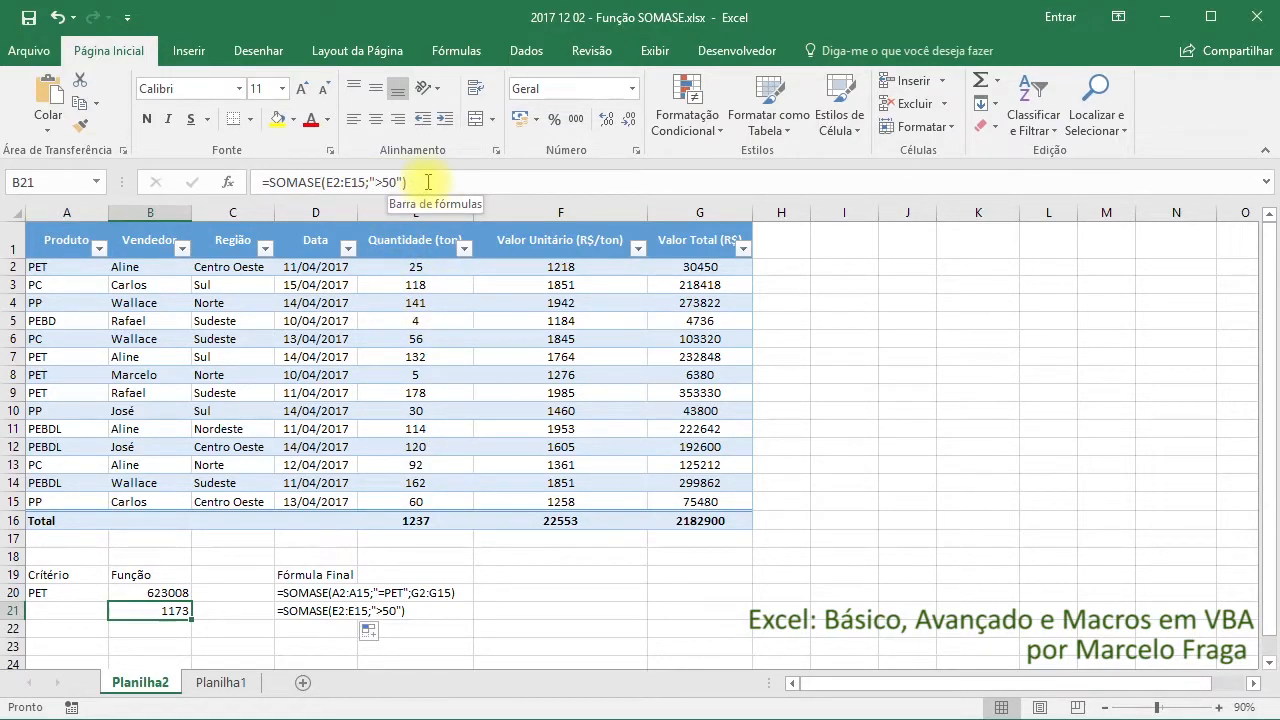
# Start a SOMASE formula in cell B22 with the Região cells C2:C15 as its Intervalo
pyautogui.click(152, 624)
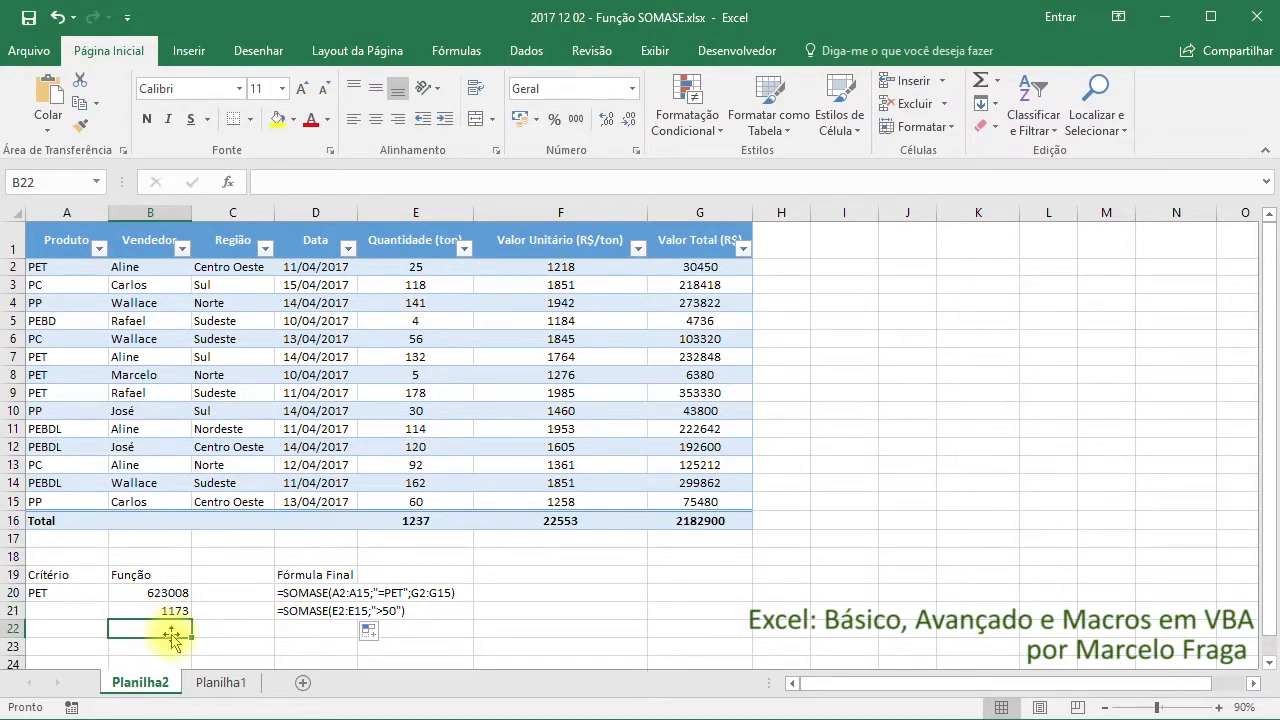
pyautogui.write('=se')
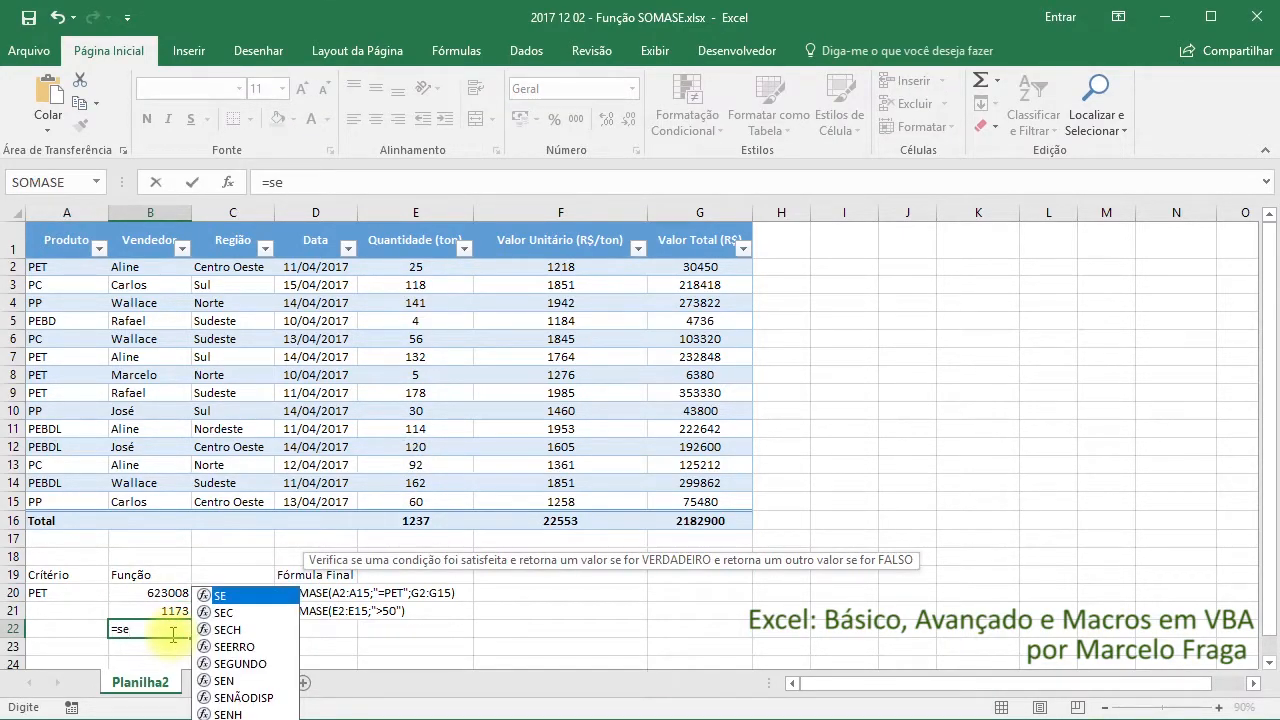
pyautogui.press('BackSpace')
pyautogui.write('o')
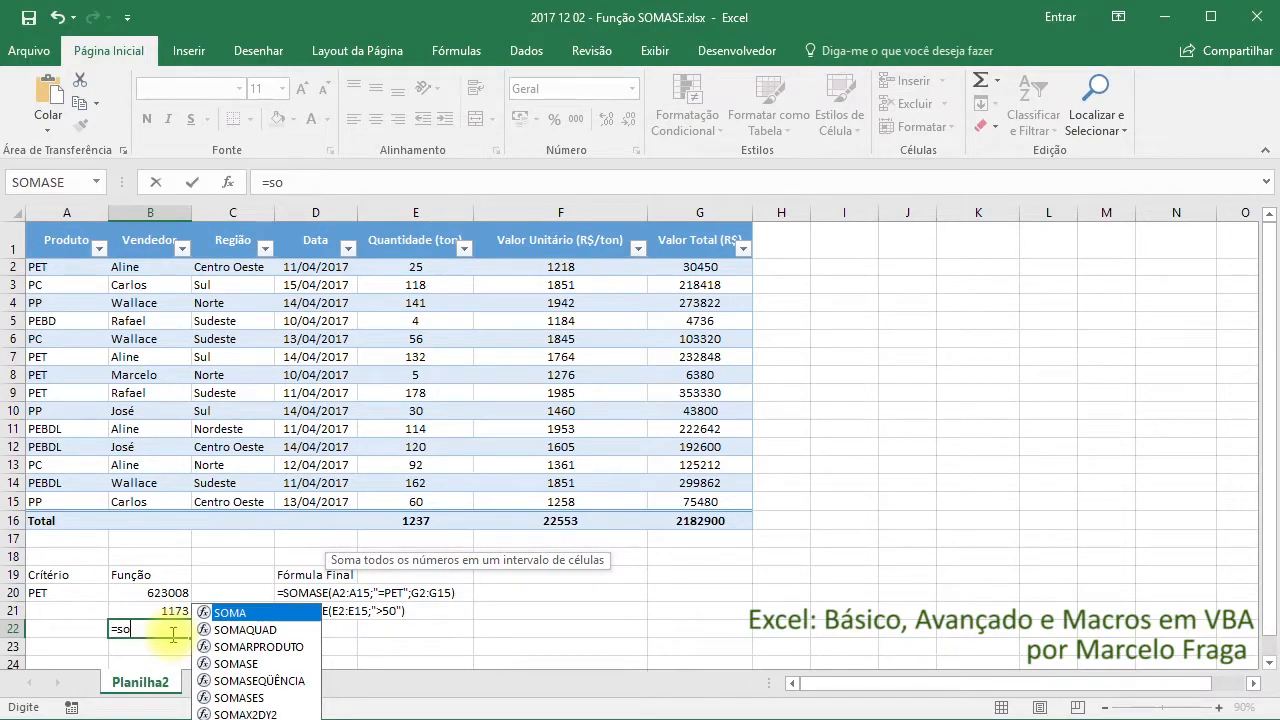
pyautogui.write('mase')
pyautogui.press('Tab')
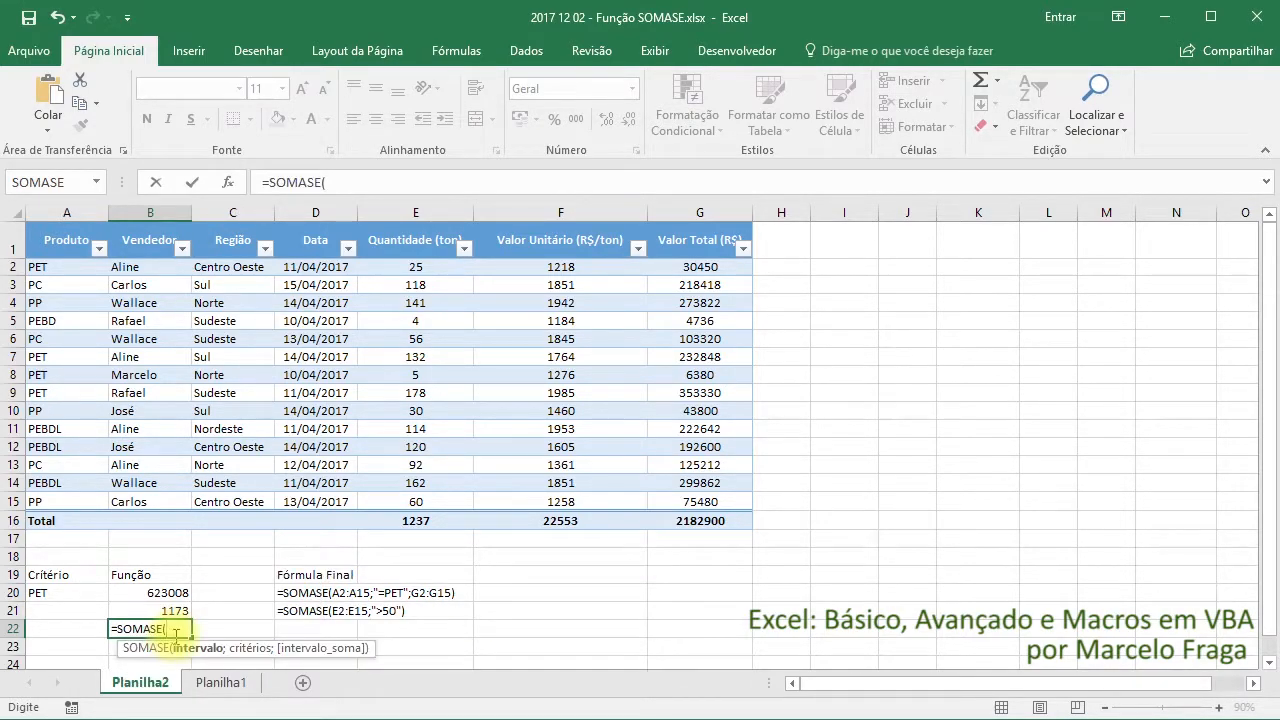
pyautogui.click(228, 183)
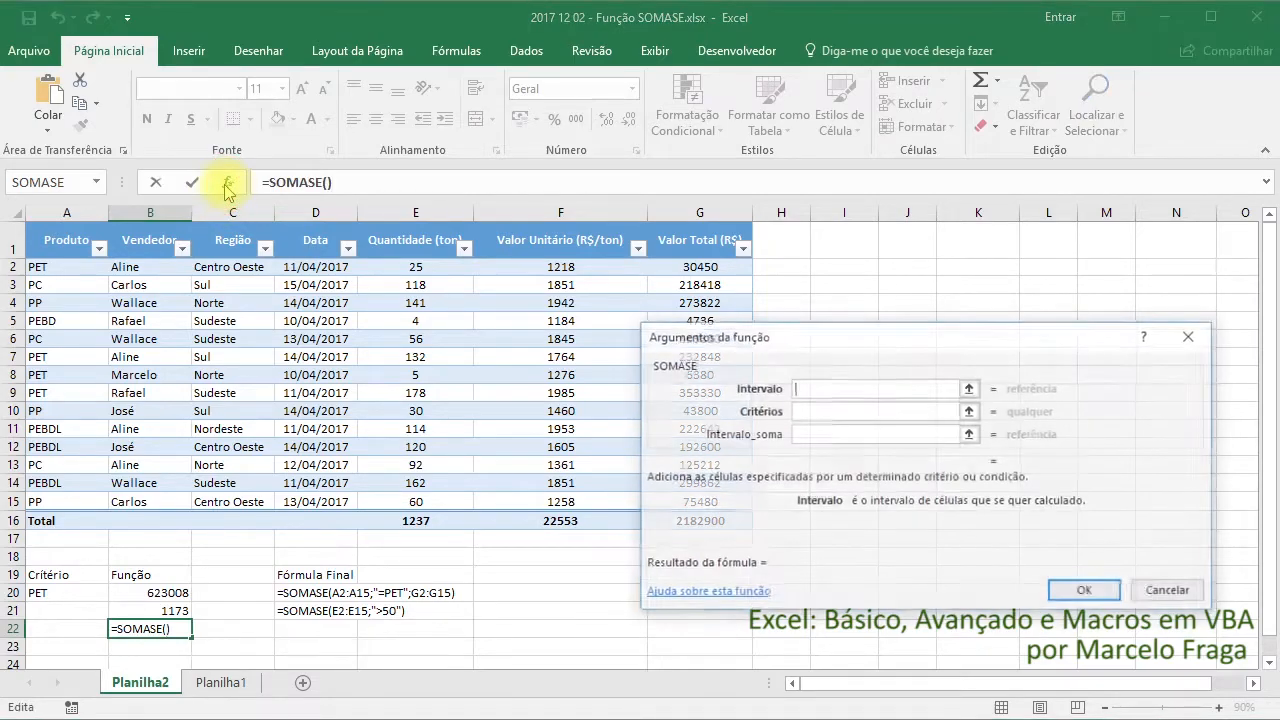
pyautogui.moveTo(809, 331); pyautogui.dragTo(769, 303)
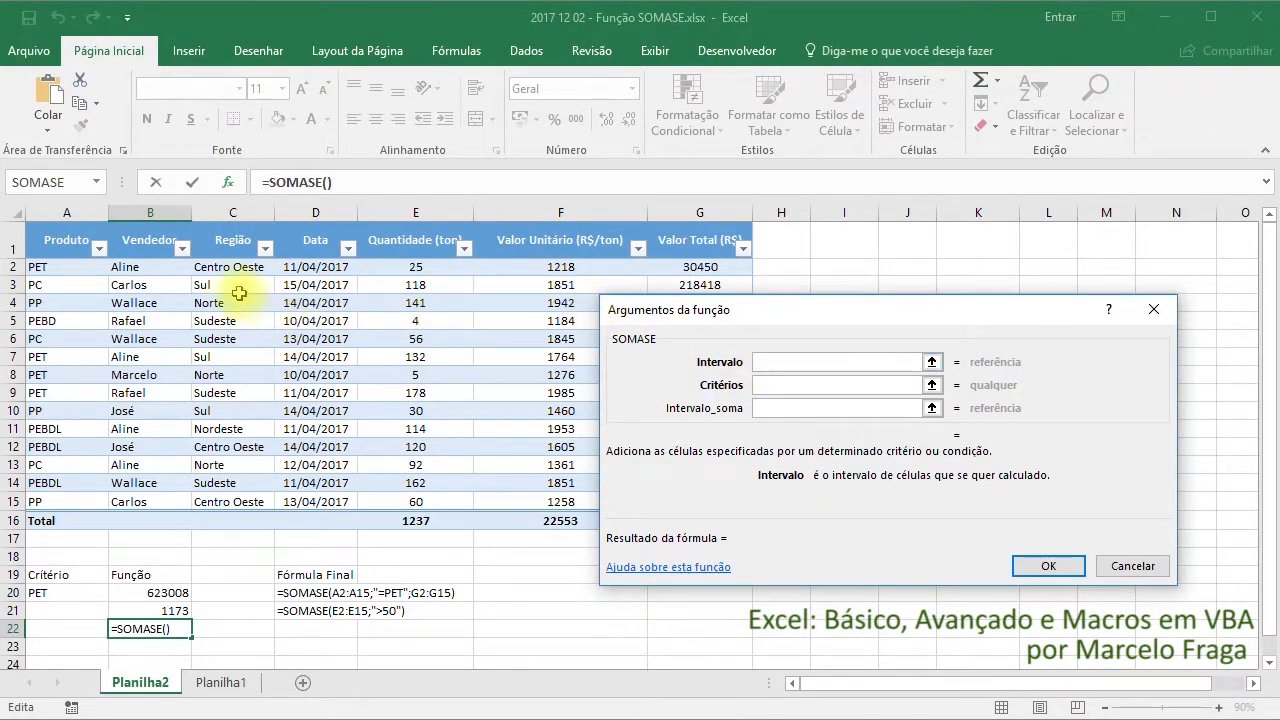
pyautogui.moveTo(230, 267); pyautogui.dragTo(250, 500)
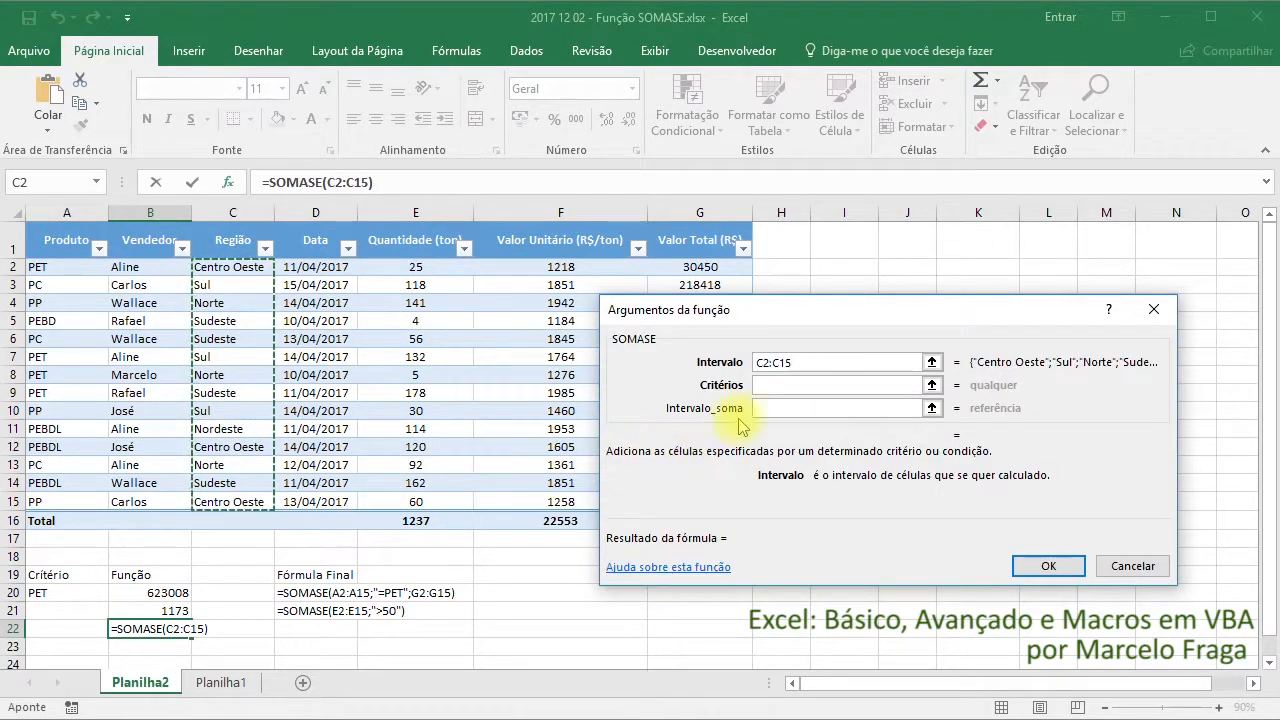
# Set Critérios to cell A22 and Intervalo_soma to E2:E15, and accept the SOMASE formula in B22
pyautogui.click(766, 386)
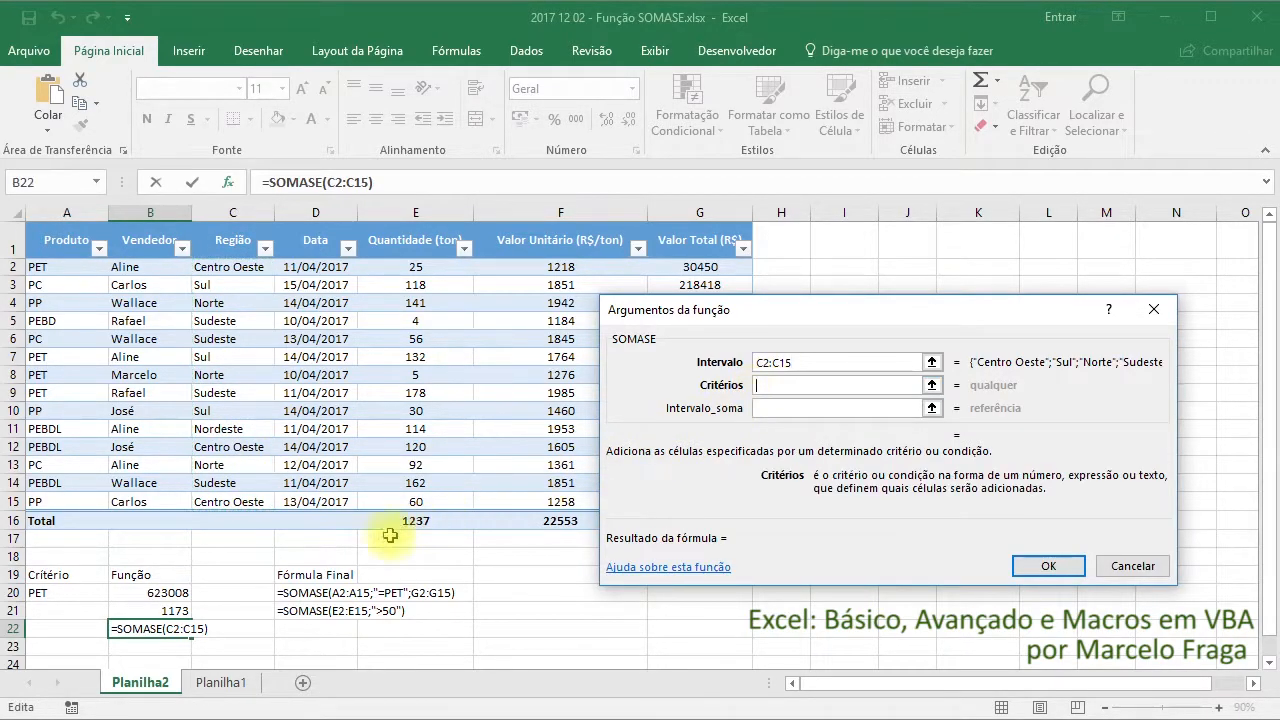
pyautogui.click(59, 627)
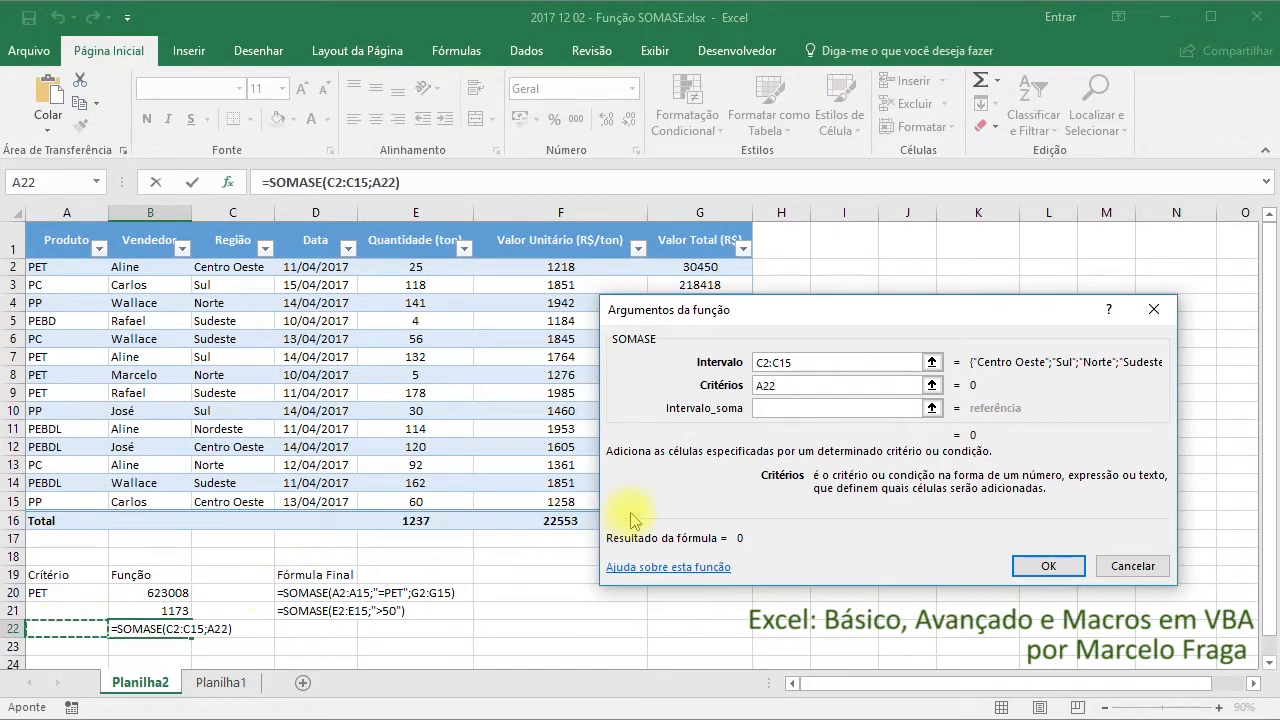
pyautogui.click(770, 408)
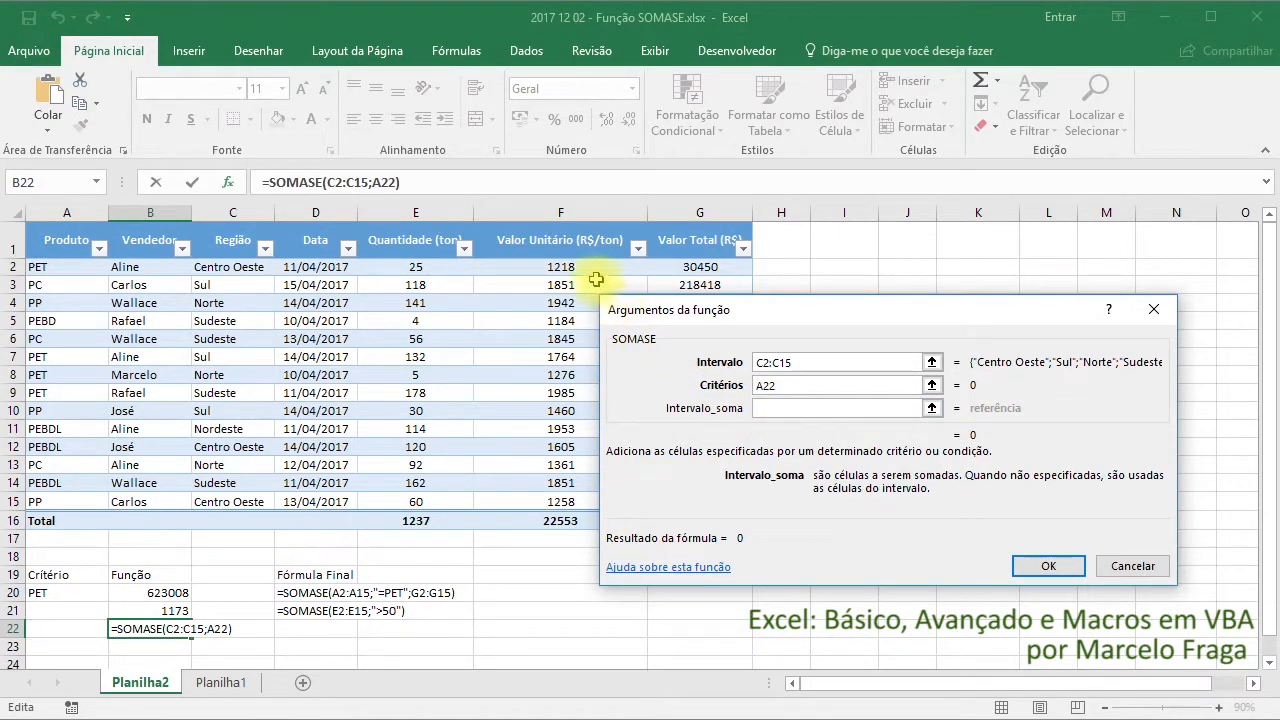
pyautogui.moveTo(425, 269); pyautogui.dragTo(460, 502)
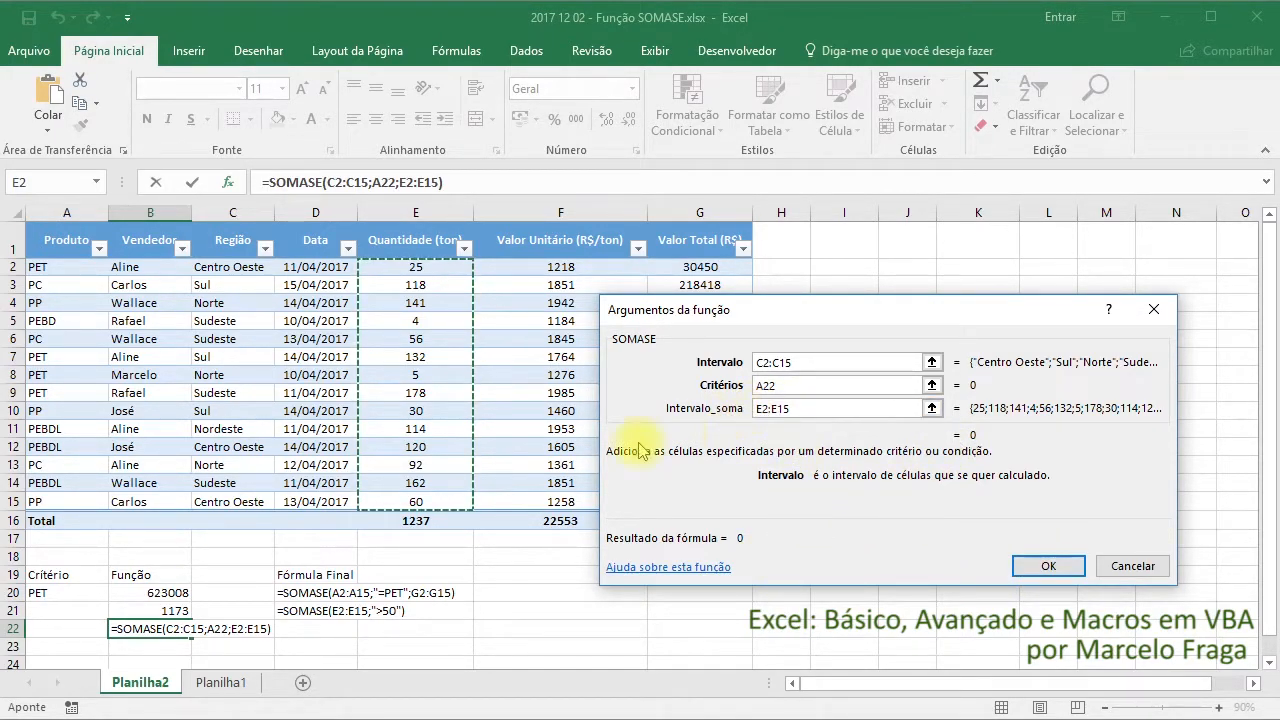
pyautogui.click(1027, 568)
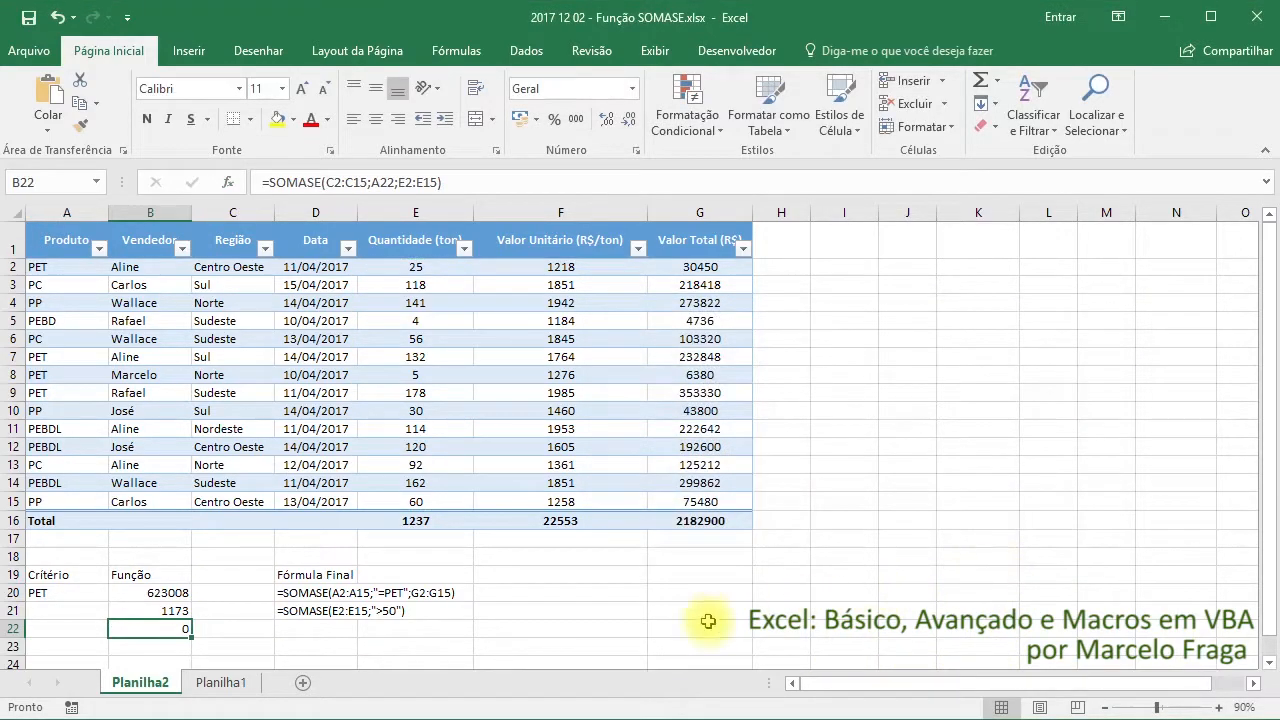
# Enter Sul as the criterion in cell A22
pyautogui.click(76, 629)
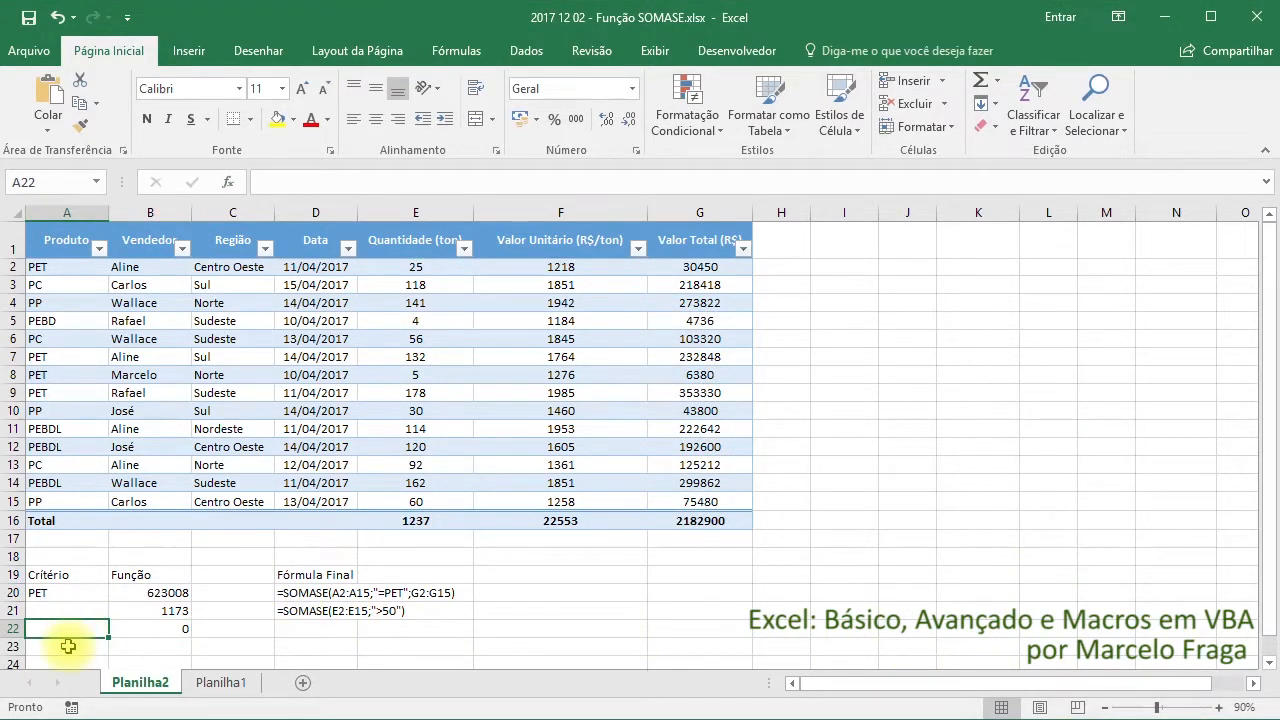
pyautogui.write('S')
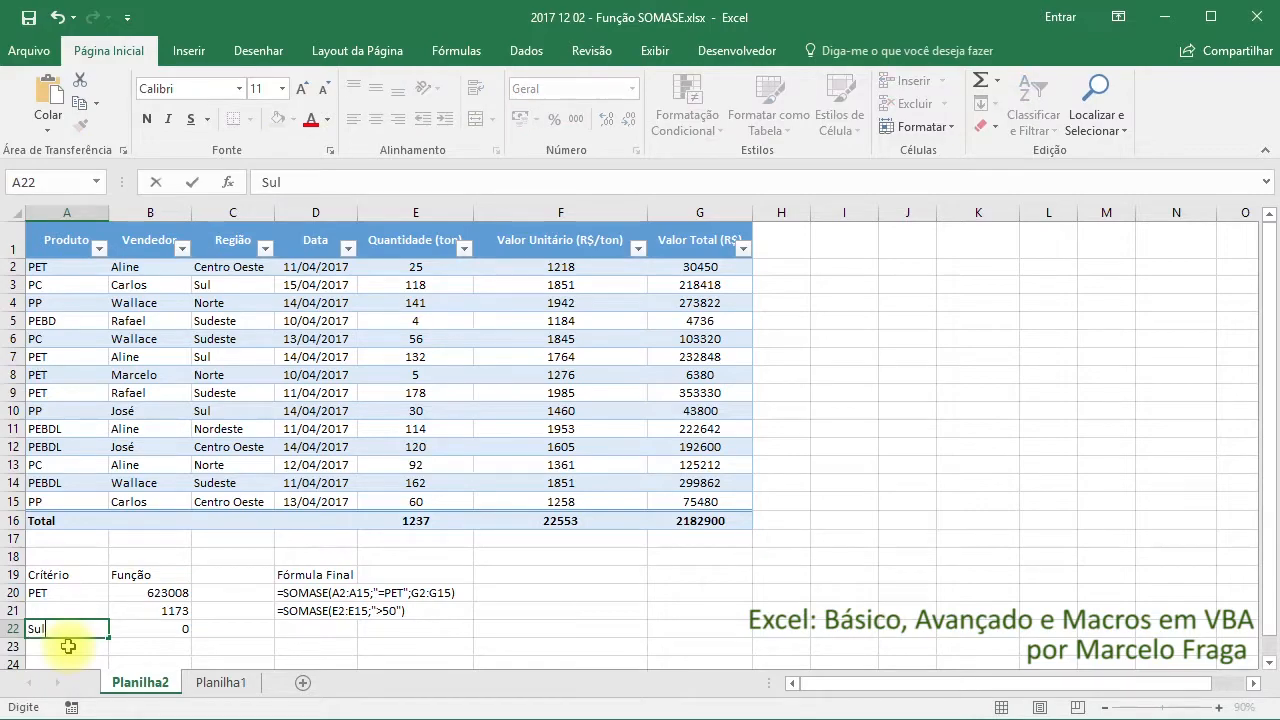
pyautogui.write('ul')
pyautogui.press('Return')
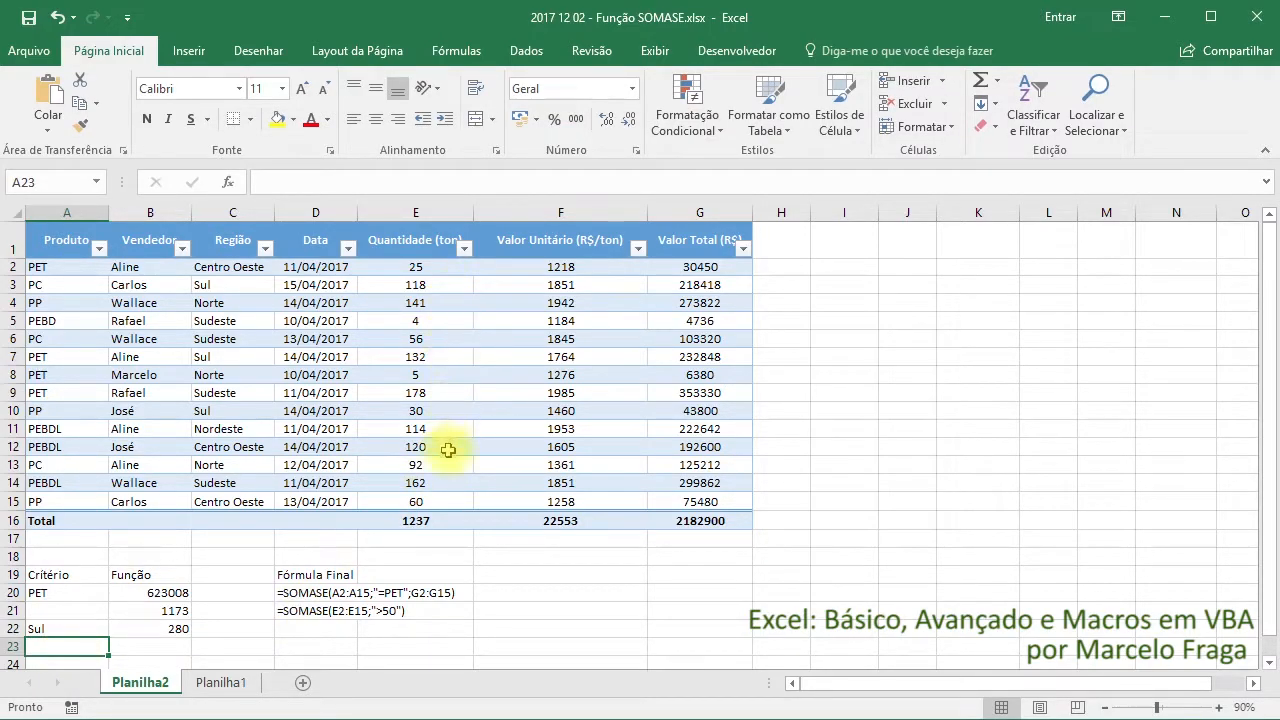
# Select the Quantidade cells of the three Sul rows together to check their sum against the SOMASE result in B22
pyautogui.click(427, 285)
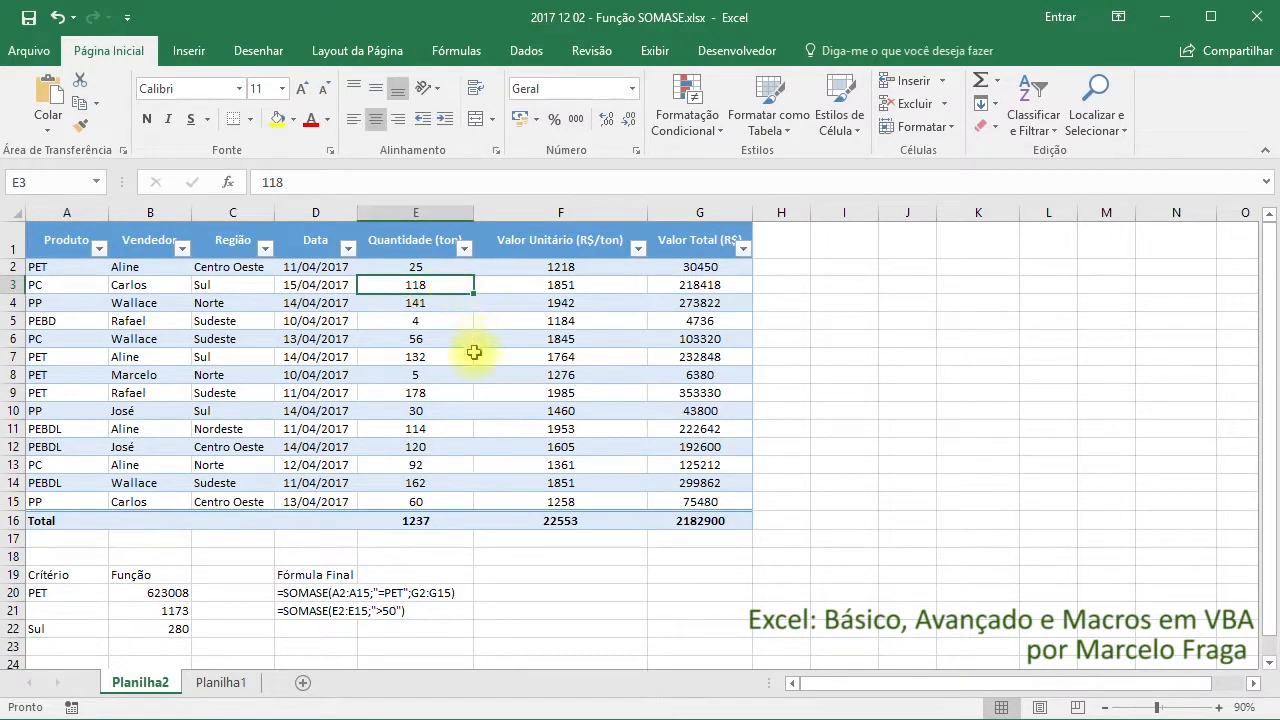
pyautogui.keyDown('ctrl'); pyautogui.click(421, 357); pyautogui.keyUp('ctrl')
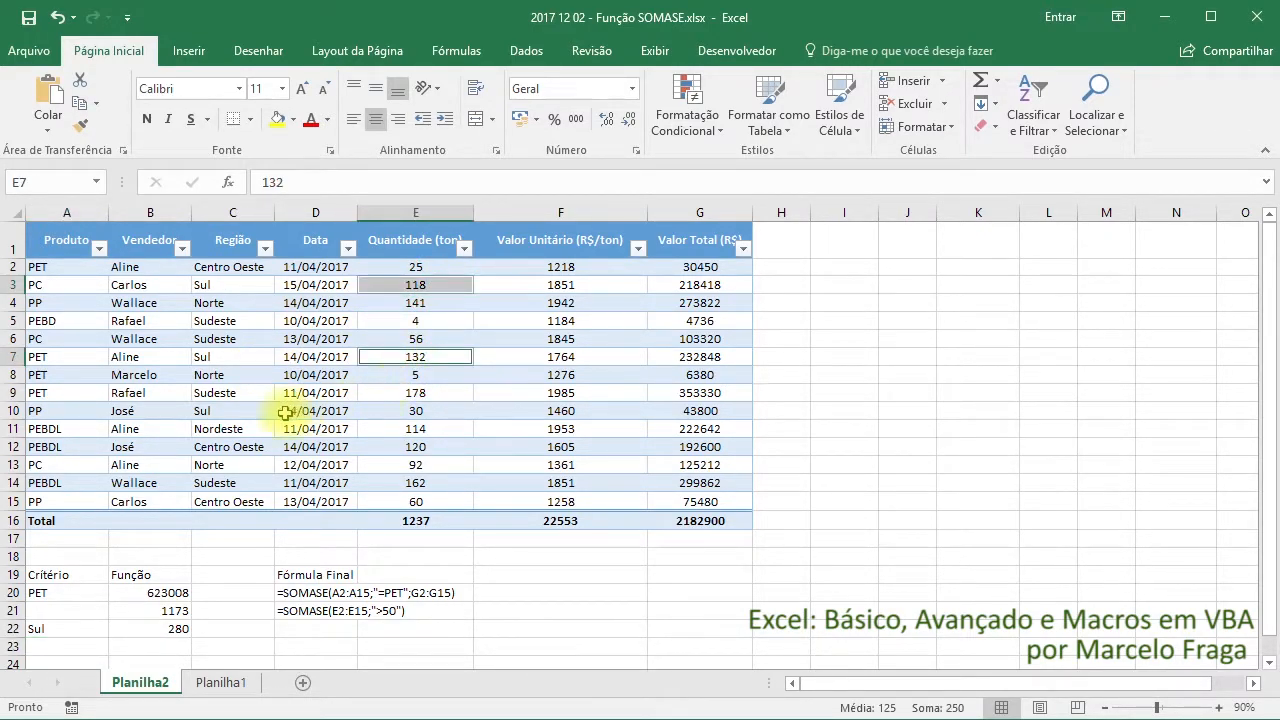
pyautogui.keyDown('ctrl'); pyautogui.click(426, 413); pyautogui.keyUp('ctrl')
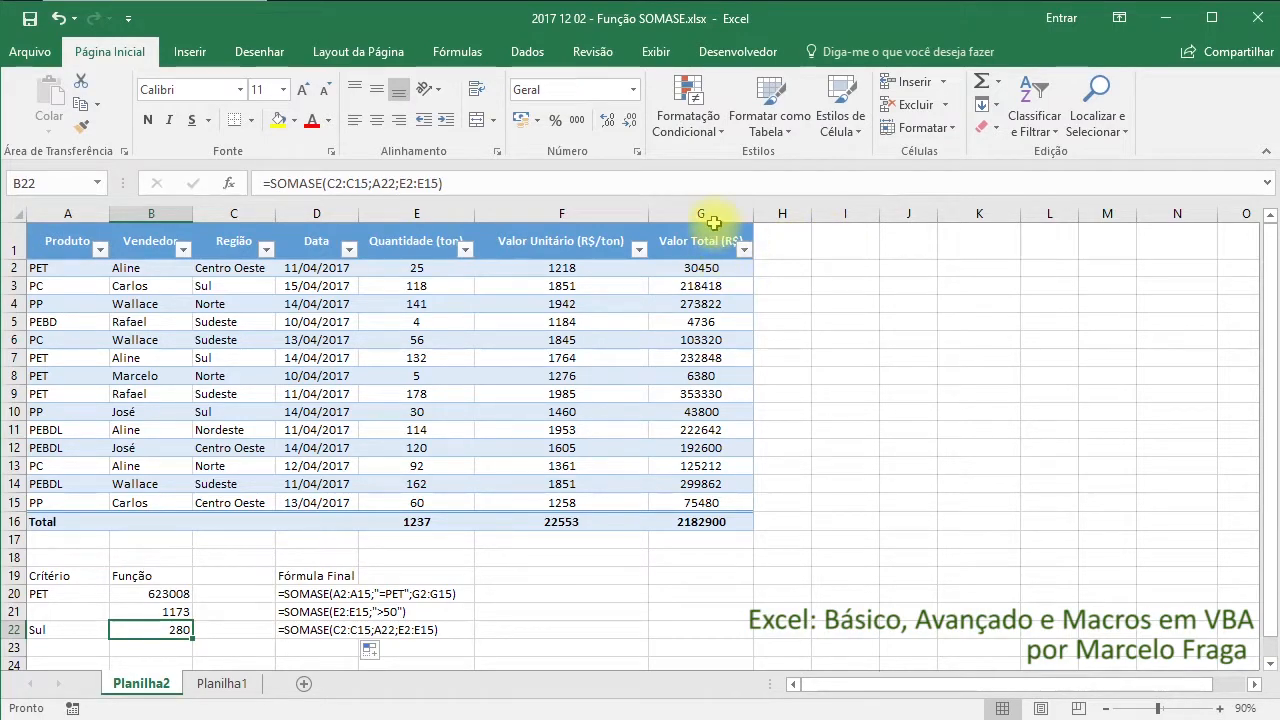
# Show the function arguments of the SOMASE formula in B22 and open the function's online help page
pyautogui.click(283, 183)
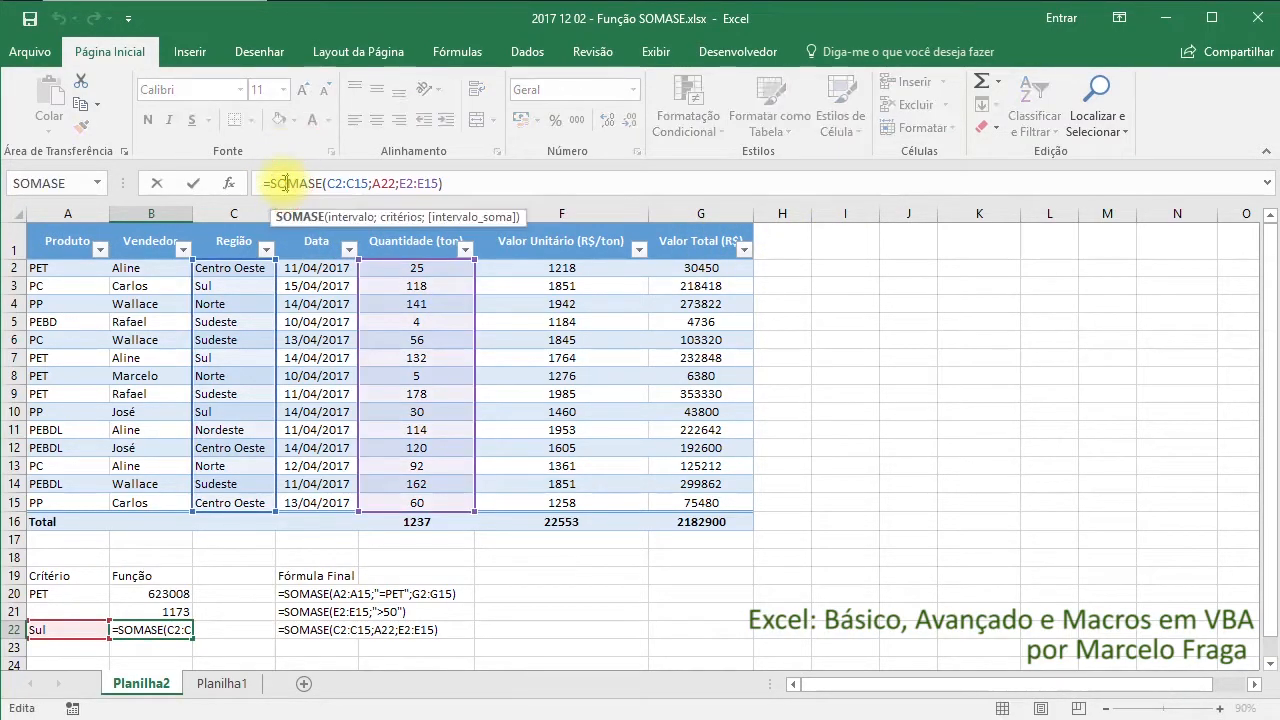
pyautogui.click(229, 184)
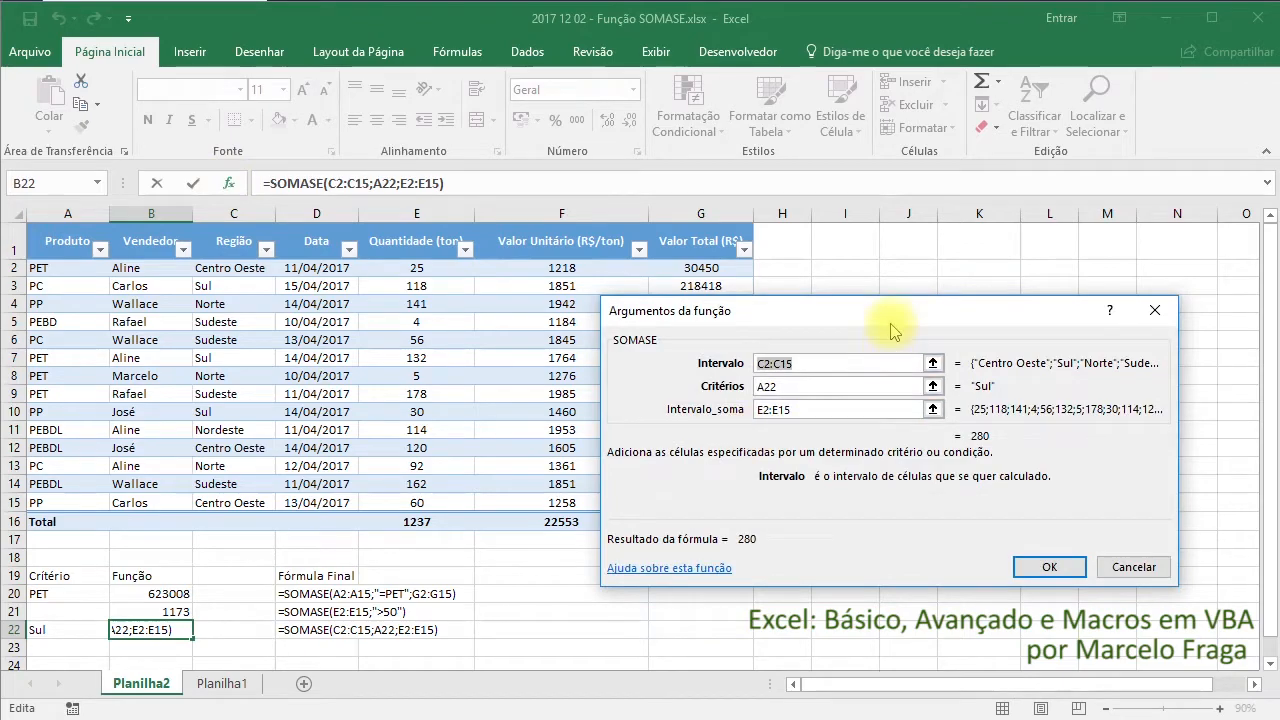
pyautogui.moveTo(883, 304); pyautogui.dragTo(700, 298)
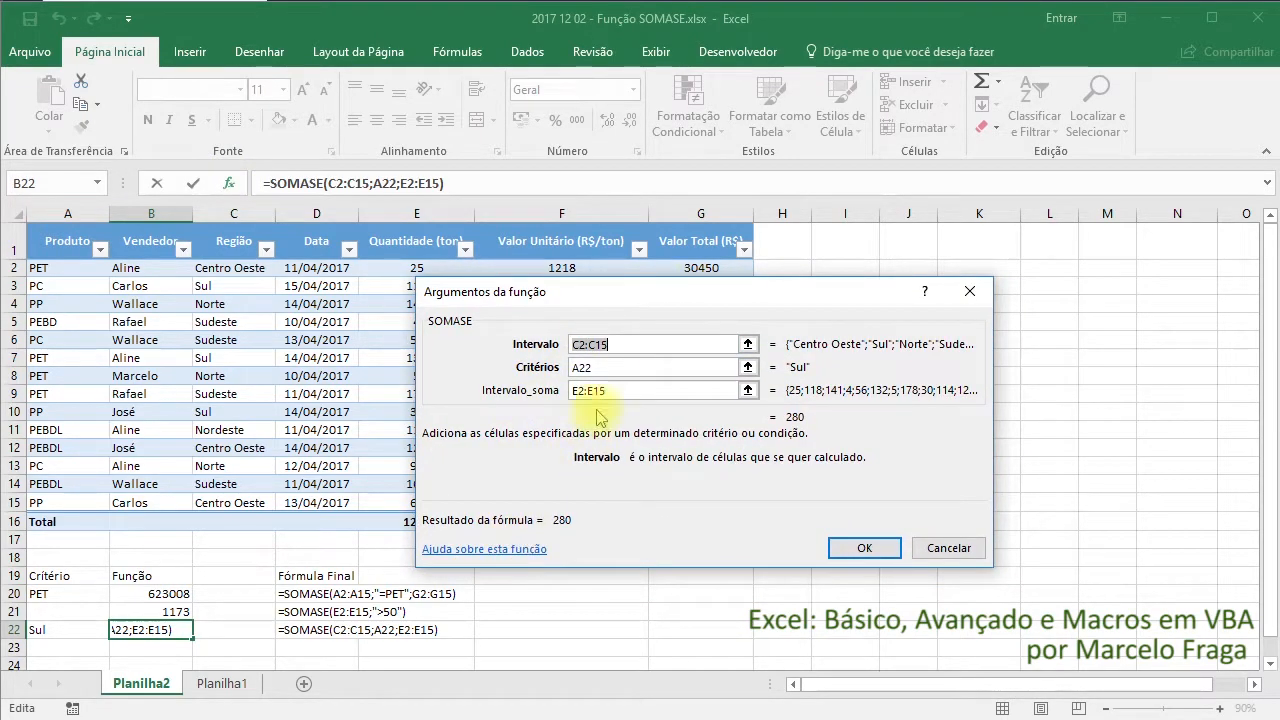
pyautogui.click(502, 553)
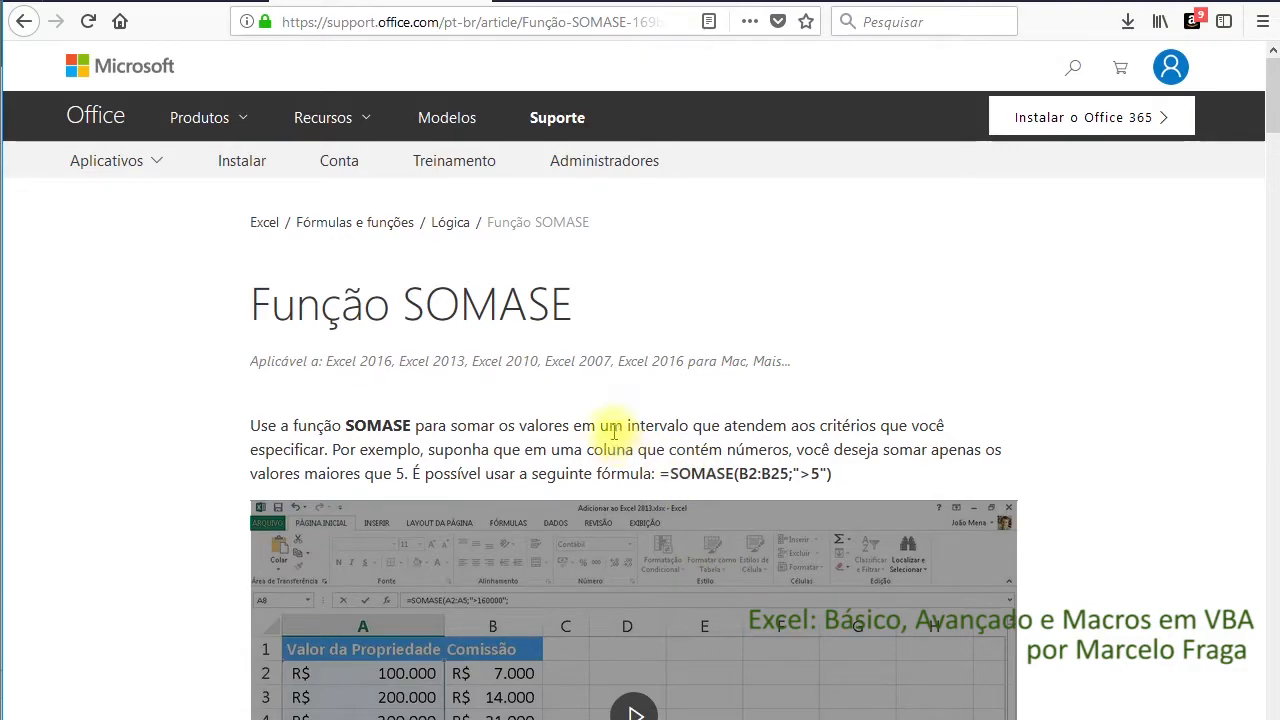
# Read the SOMASE help article's tips, syntax, argument descriptions and comments on range sizes, down to the examples
pyautogui.scroll(-2, 515, 385)
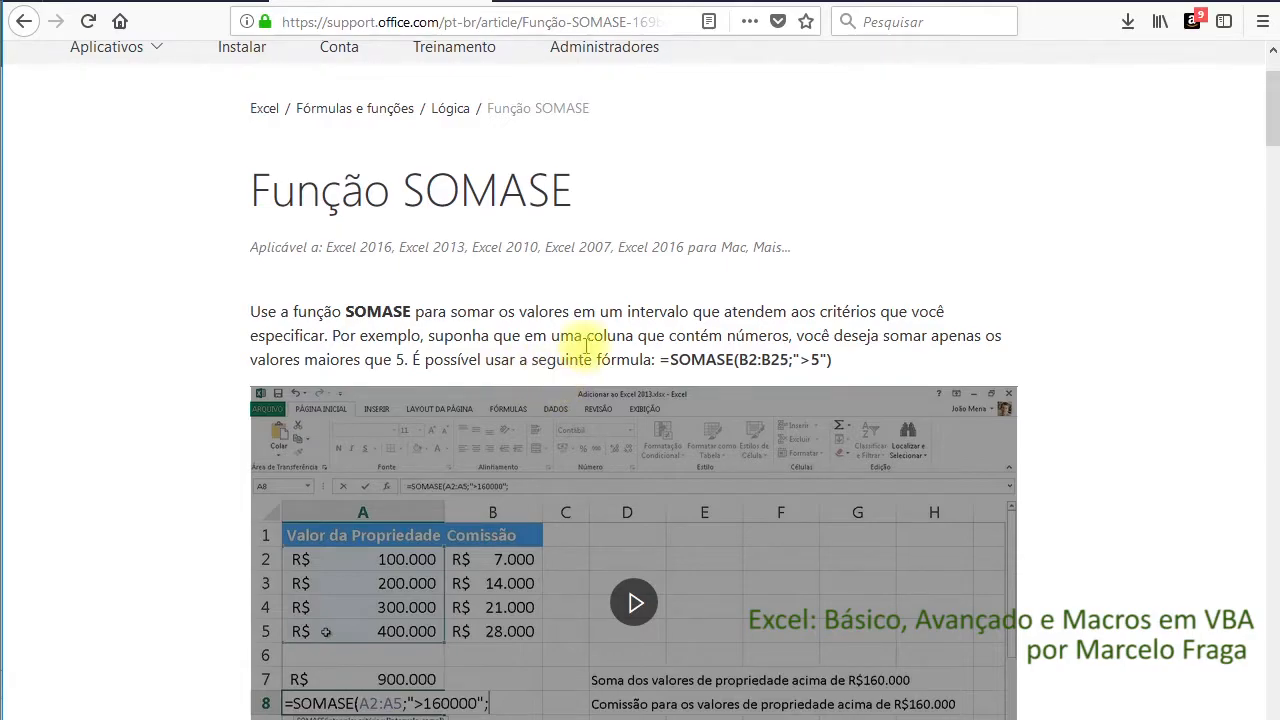
pyautogui.scroll(-6, 575, 360)
pyautogui.scroll(-8, 590, 352)
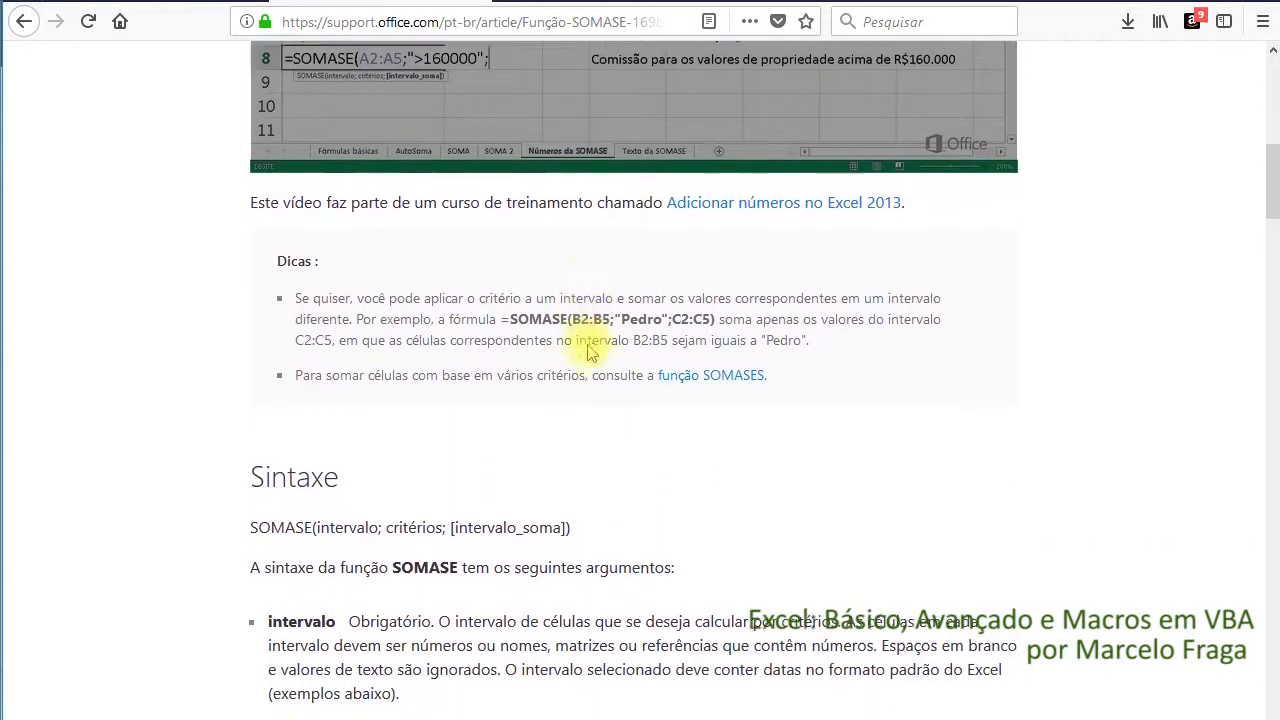
pyautogui.scroll(-6, 593, 352)
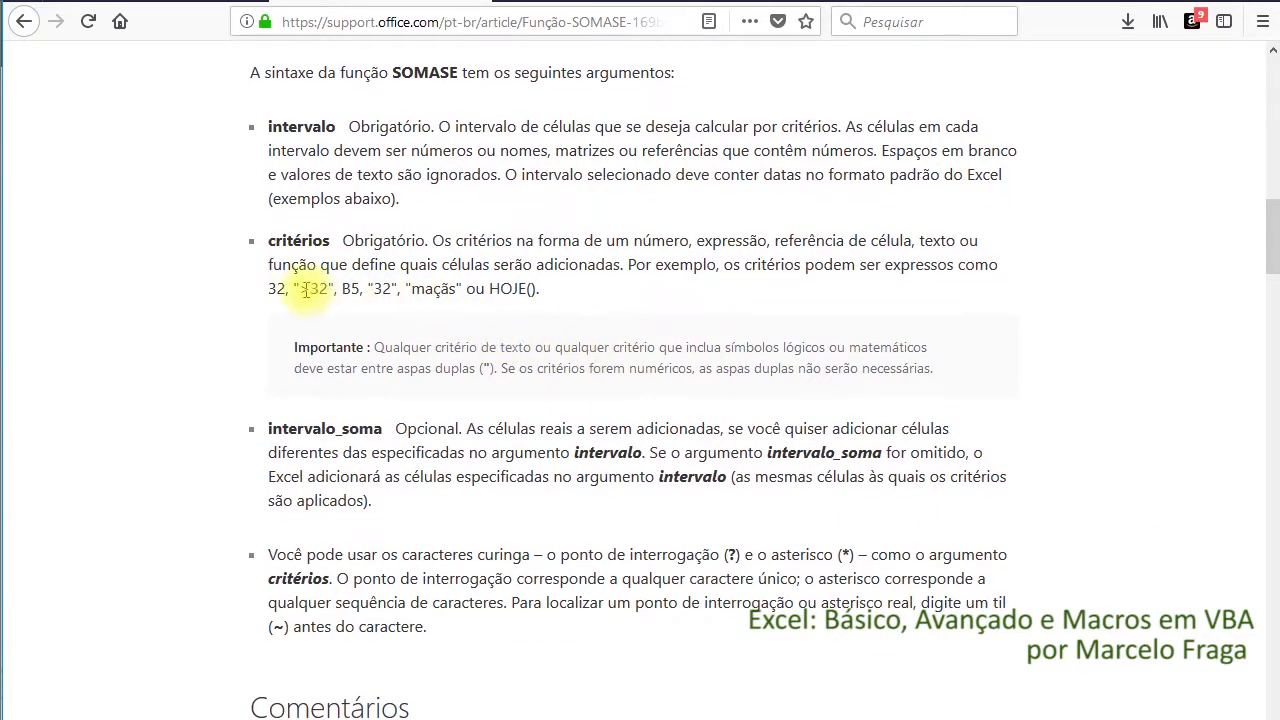
pyautogui.scroll(-4, 495, 298)
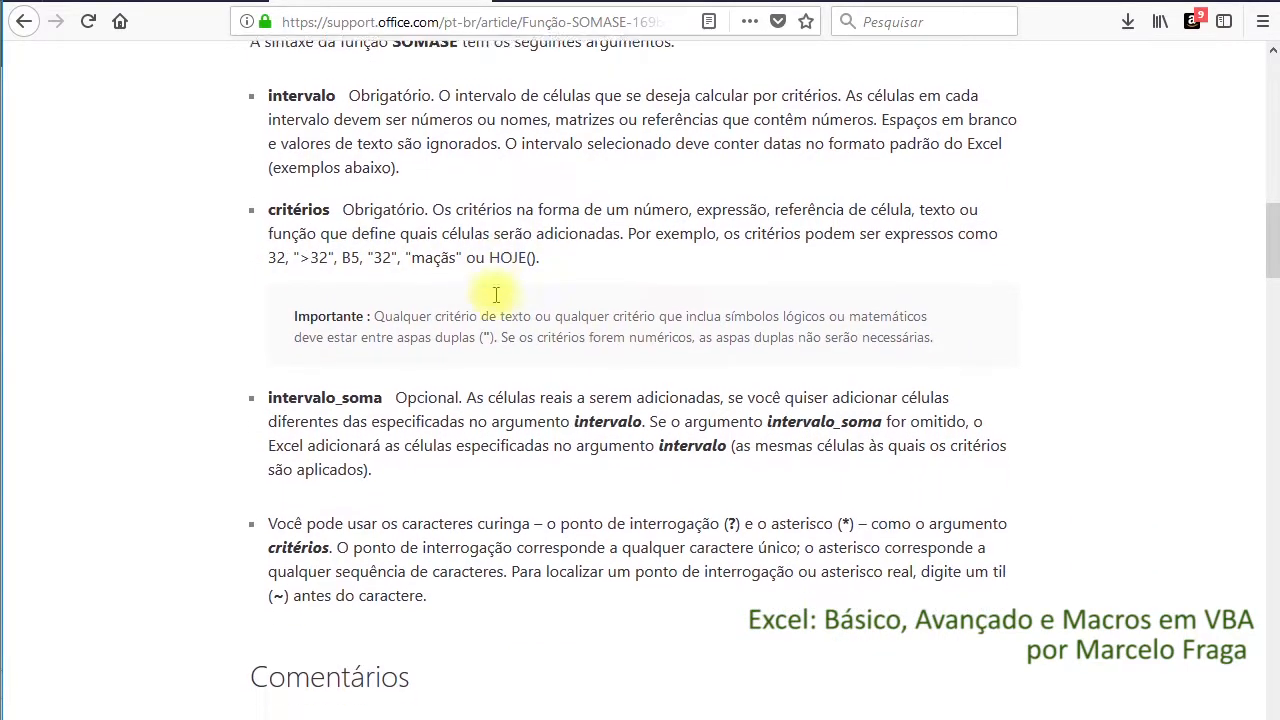
pyautogui.scroll(-6, 500, 298)
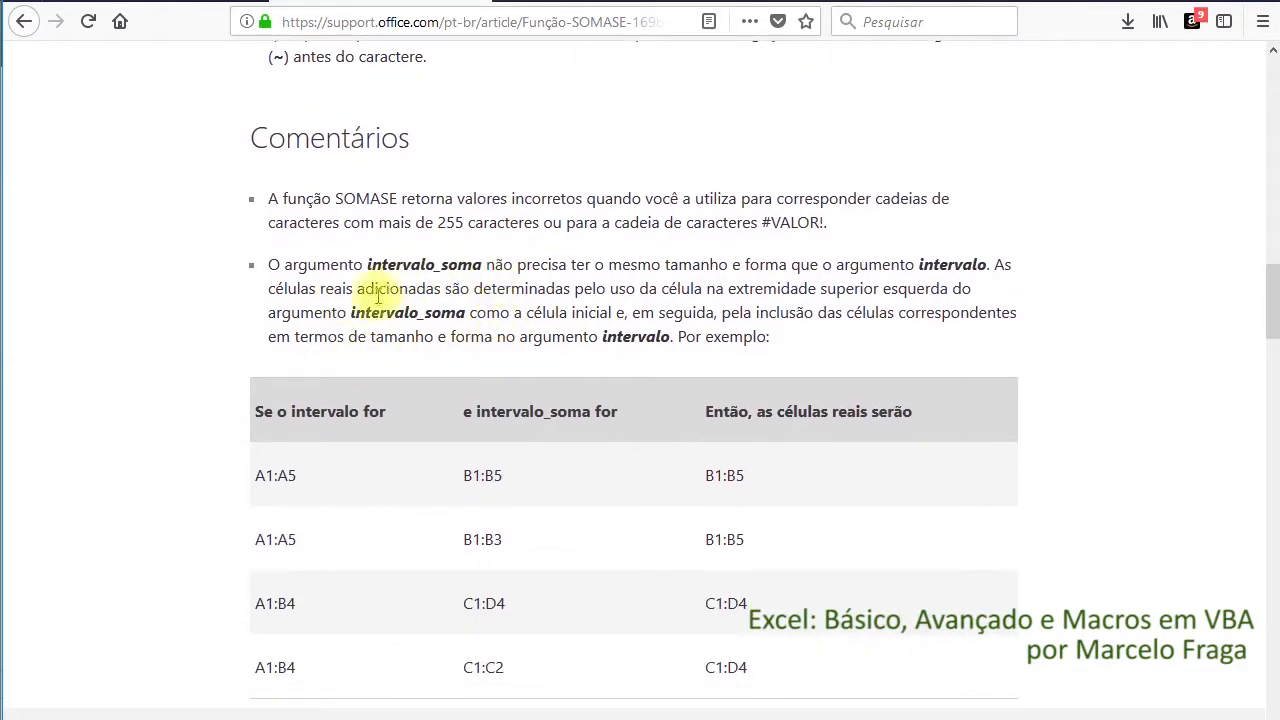
pyautogui.scroll(-15, 478, 308)
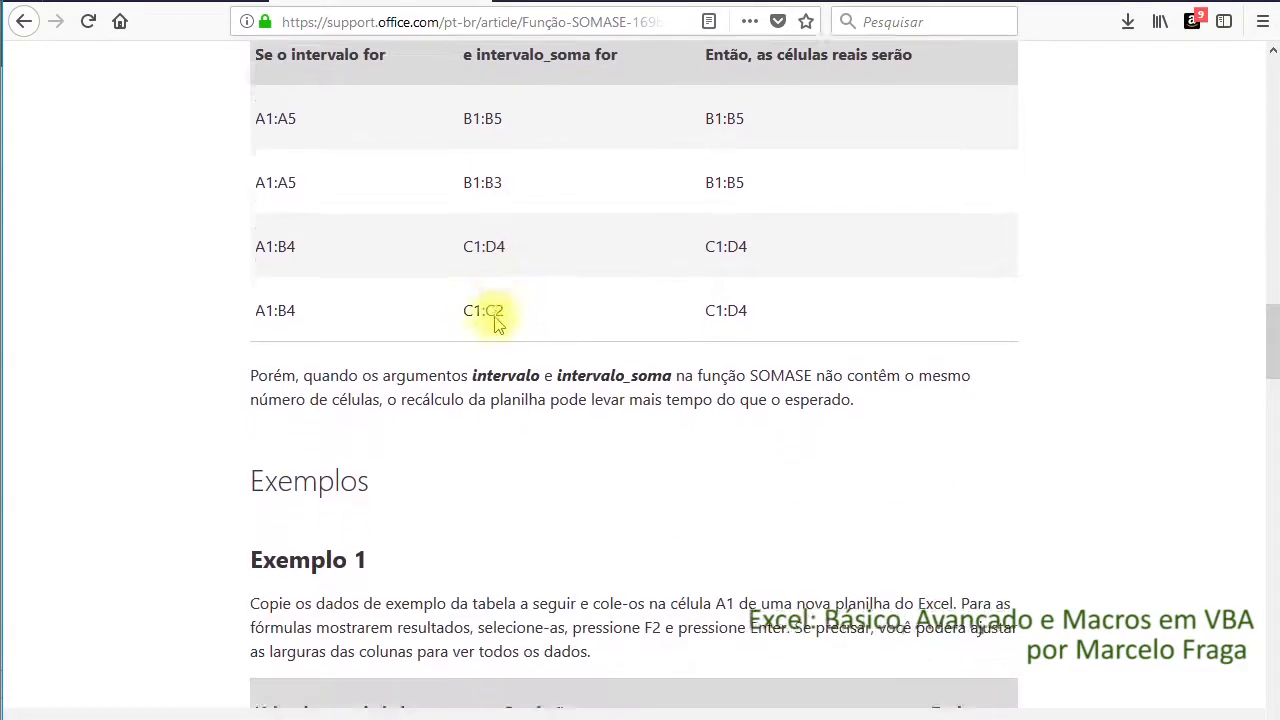